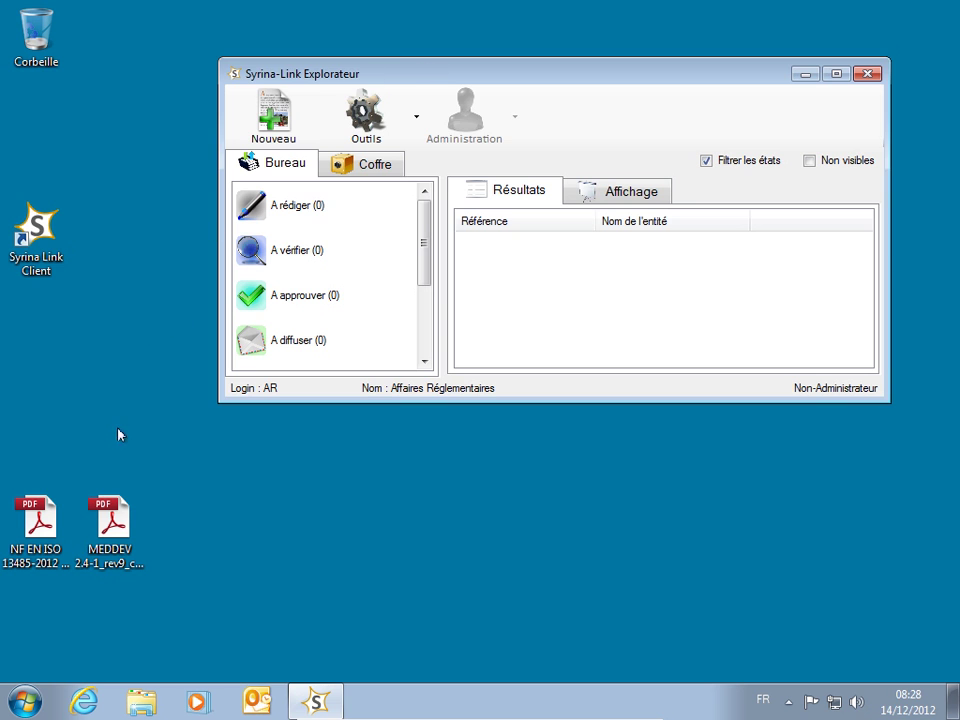
- Start creating a new entity and choose MEDDEV as its entity type
left_click(110, 525)
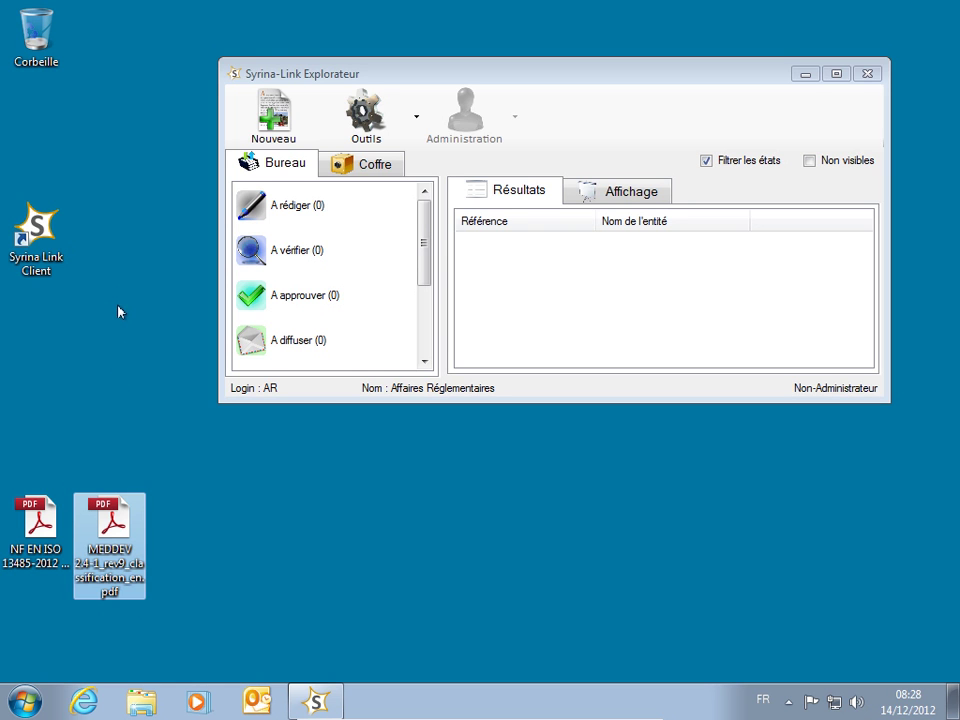
left_click(277, 73)
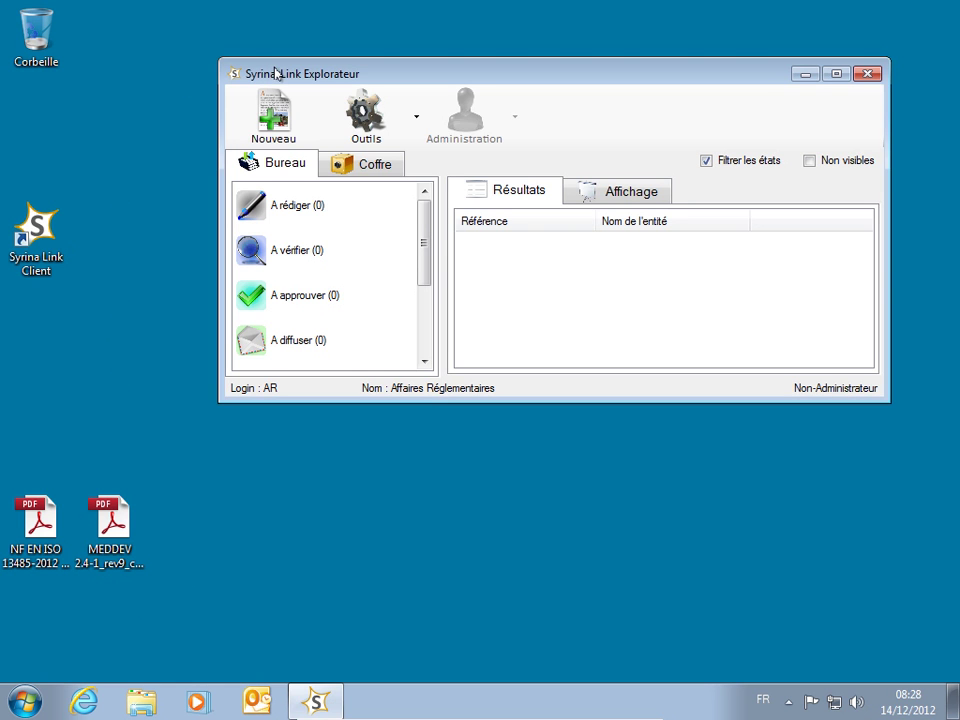
left_click(273, 112)
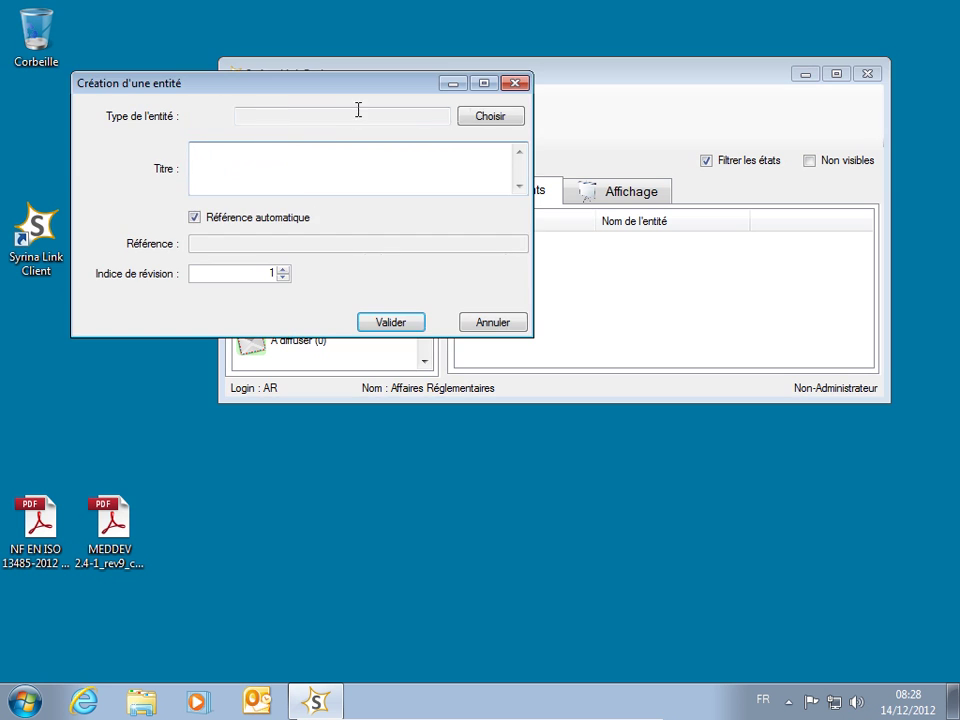
left_click(484, 118)
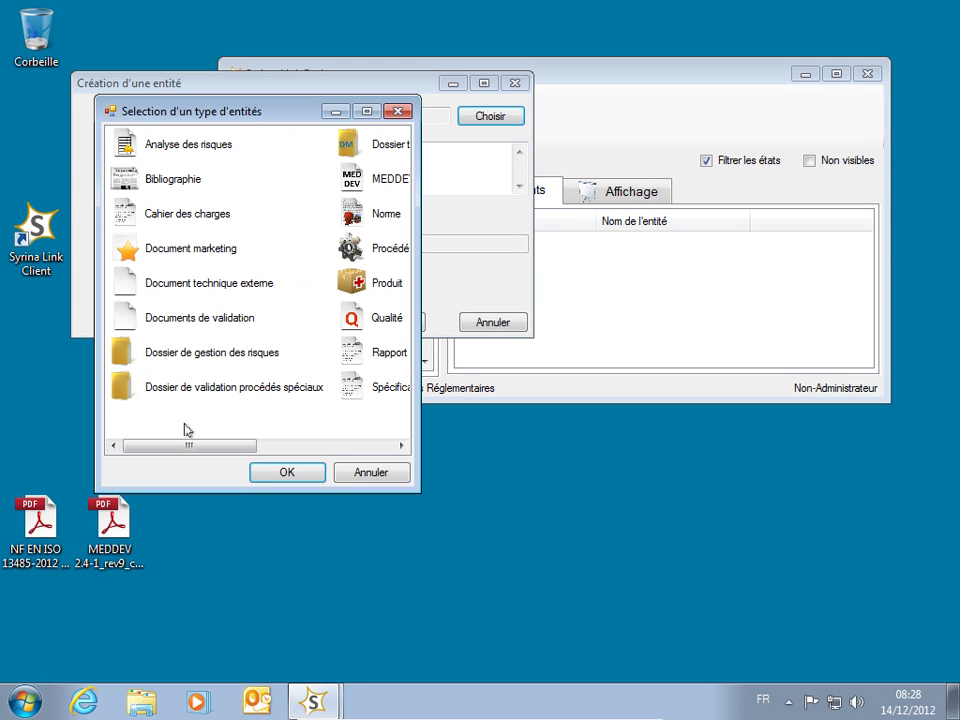
left_click_drag(189, 444, 326, 441)
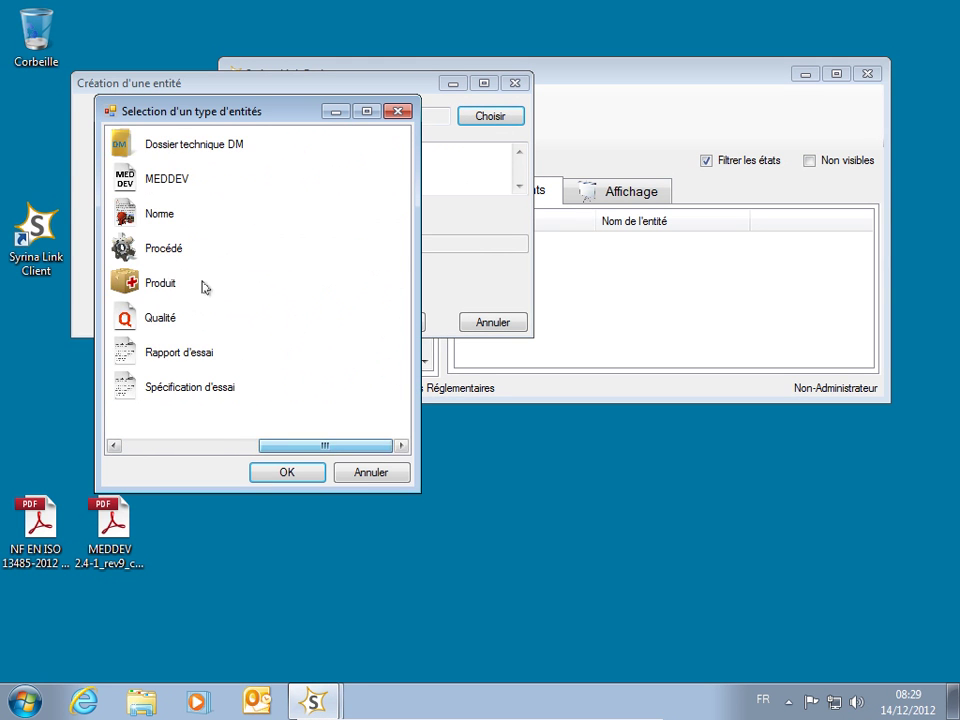
left_click(176, 179)
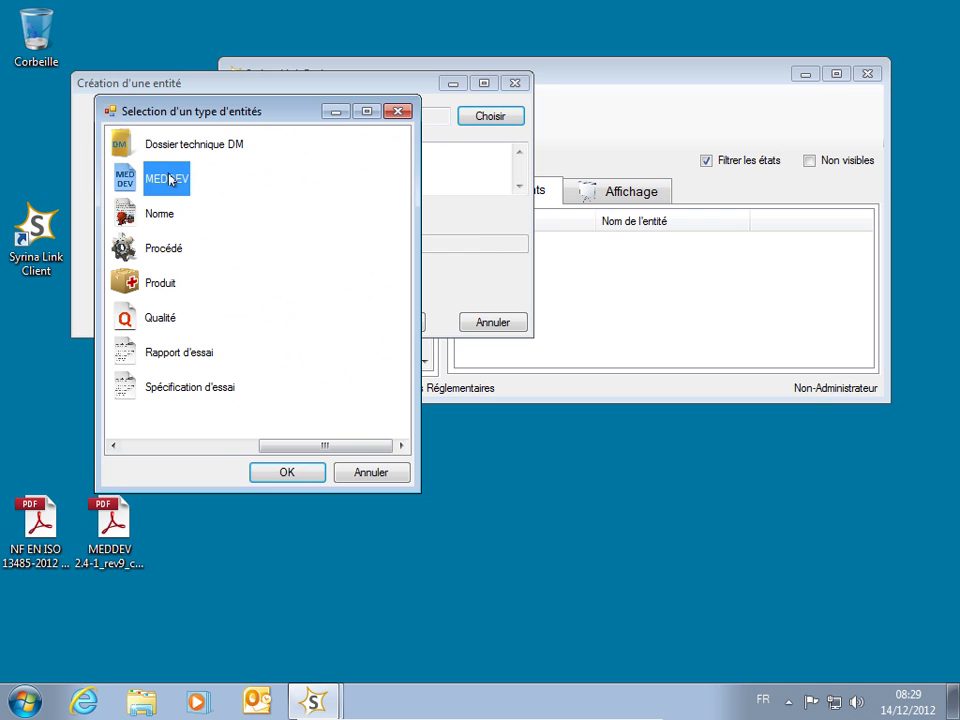
left_click(287, 473)
- Create the entity with the title "Classification des dispositifs médicaux", reference "MEDDEV 2.4-1" and revision index 9
left_click(249, 180)
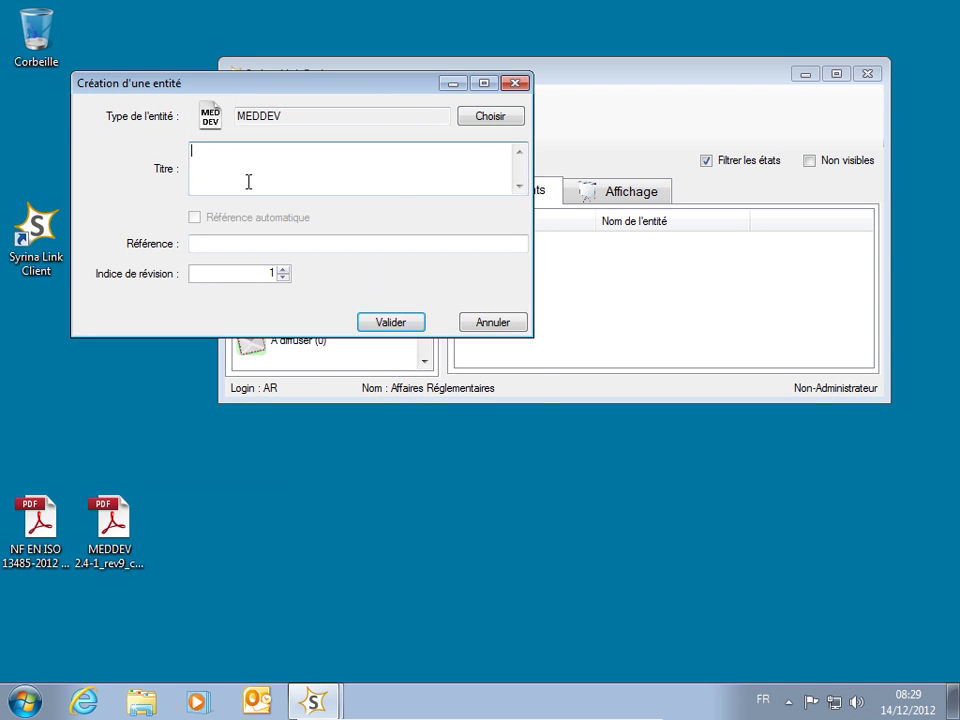
right_click(248, 183)
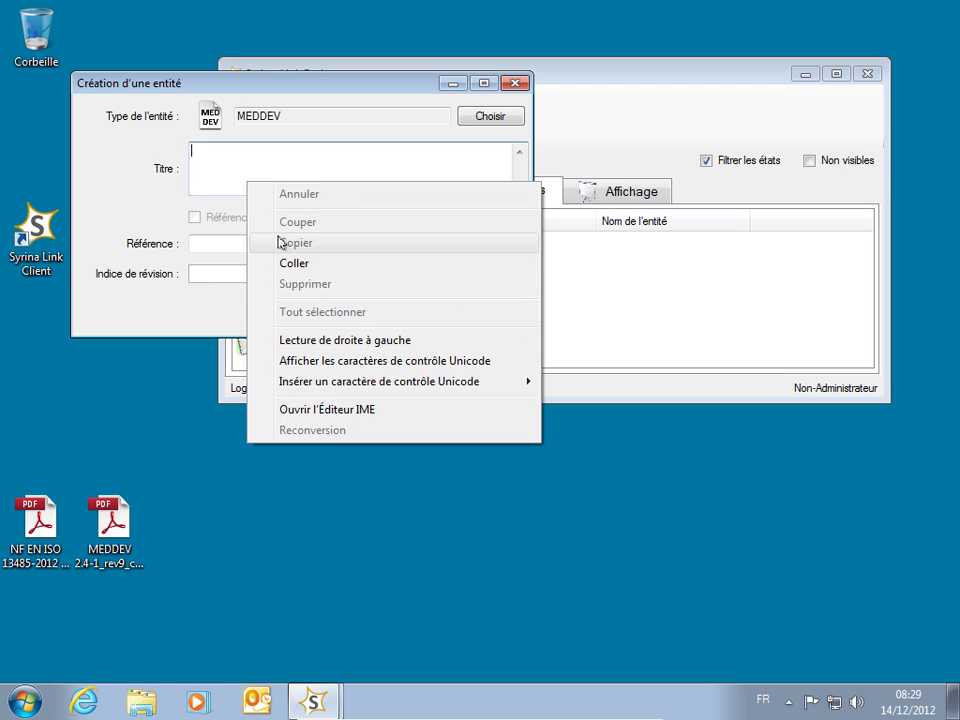
left_click(290, 264)
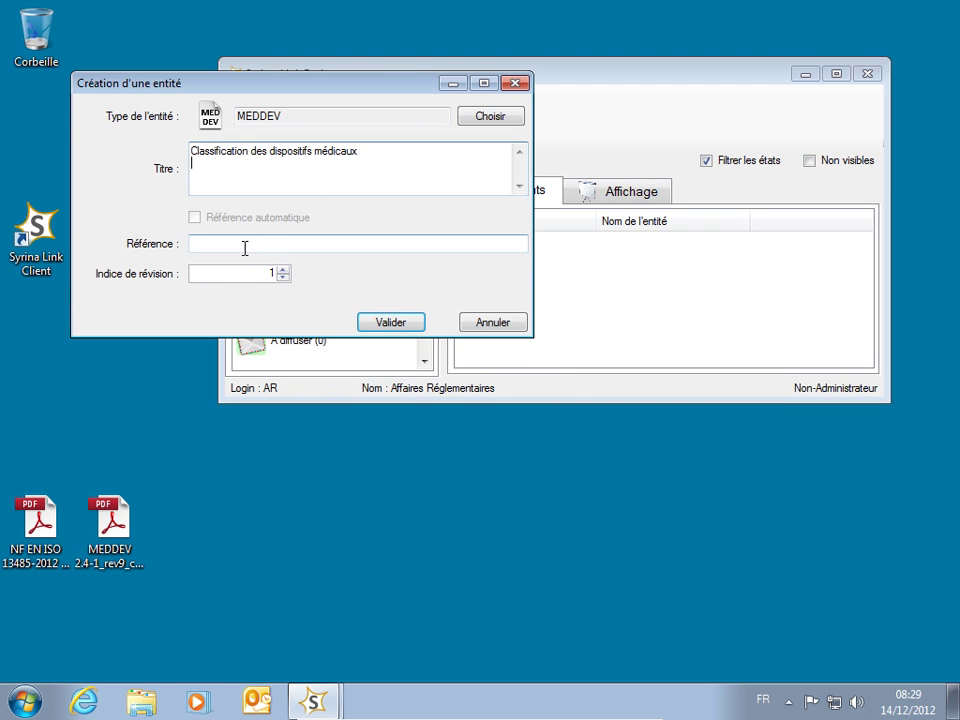
left_click(244, 248)
type("M")
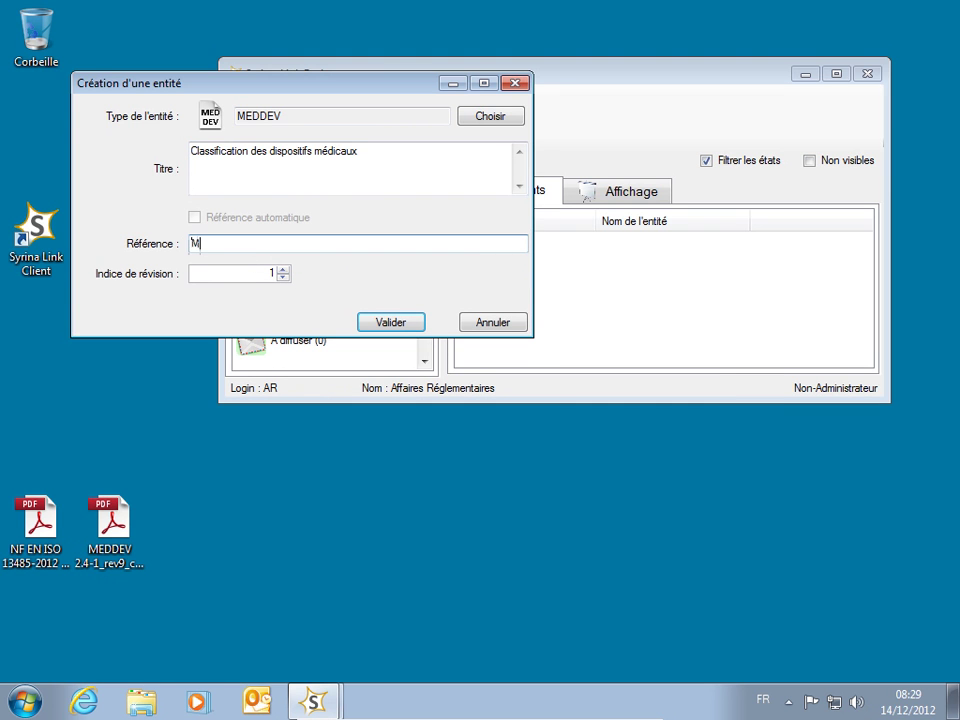
type("EDDEV 2.4-1")
key("Tab")
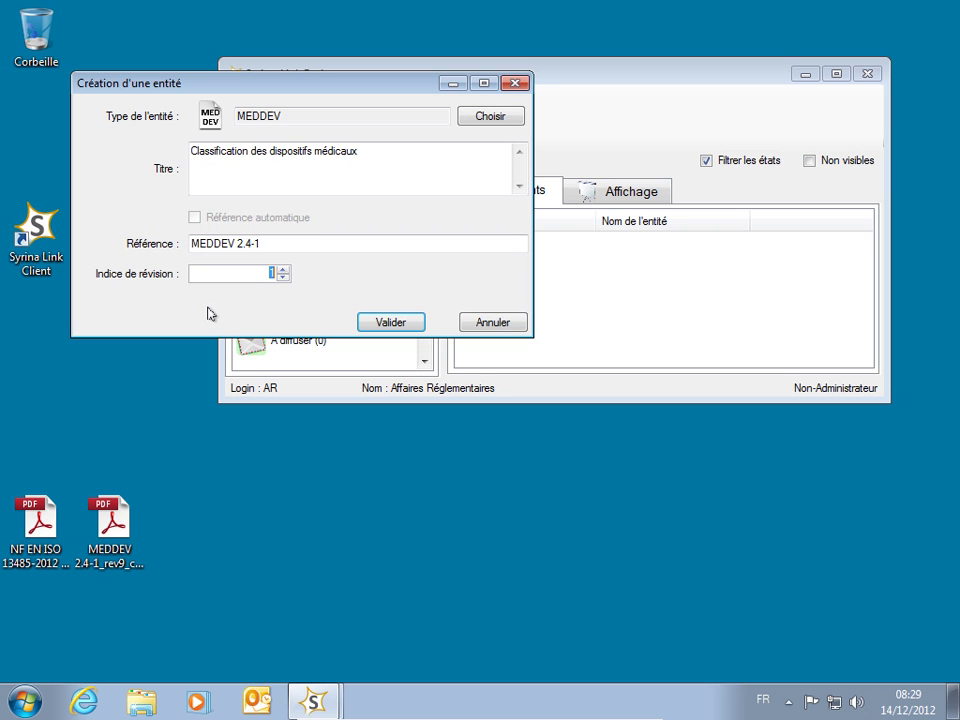
type("9")
left_click(377, 324)
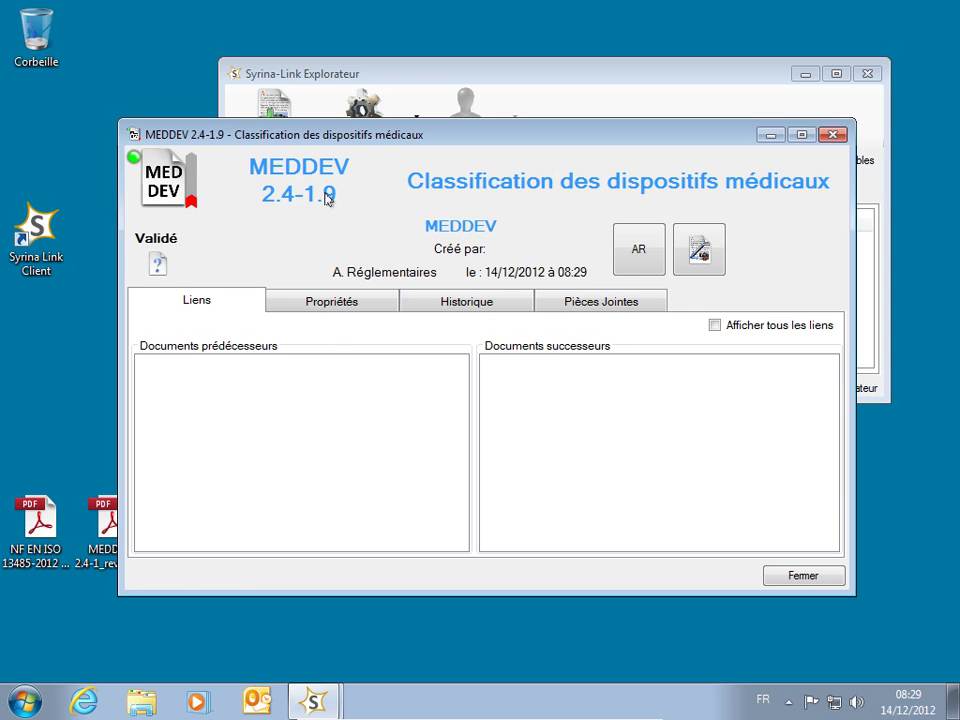
- Attach MEDDEV 2.4-1_rev9_classification_en.pdf as the validated file, keeping a copy in its location, then close the entity and list the documents to draft
left_click(162, 265)
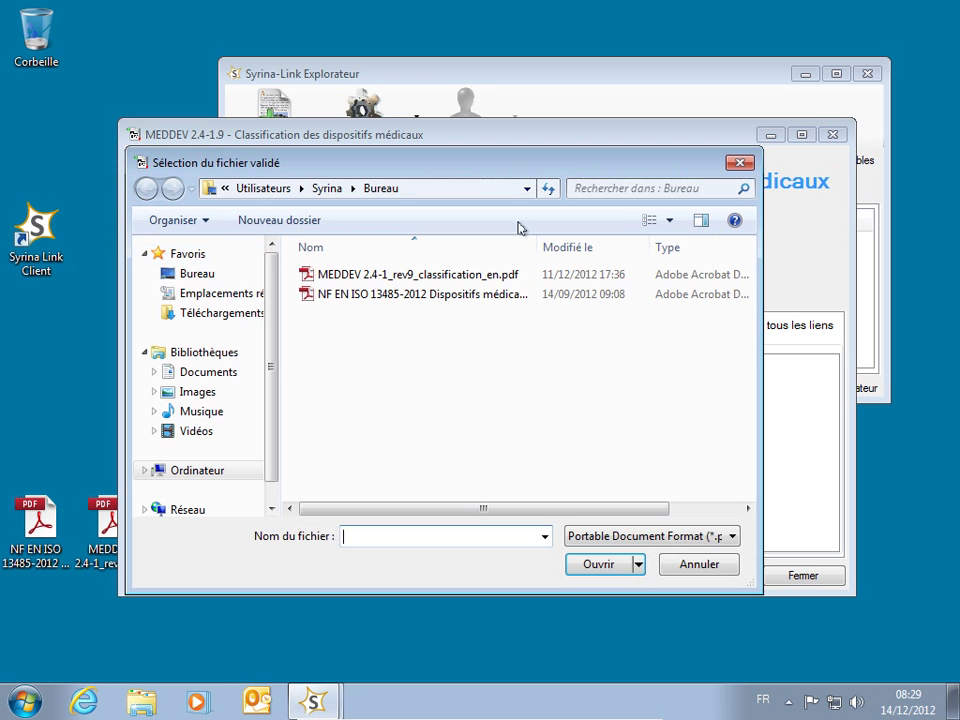
left_click(439, 281)
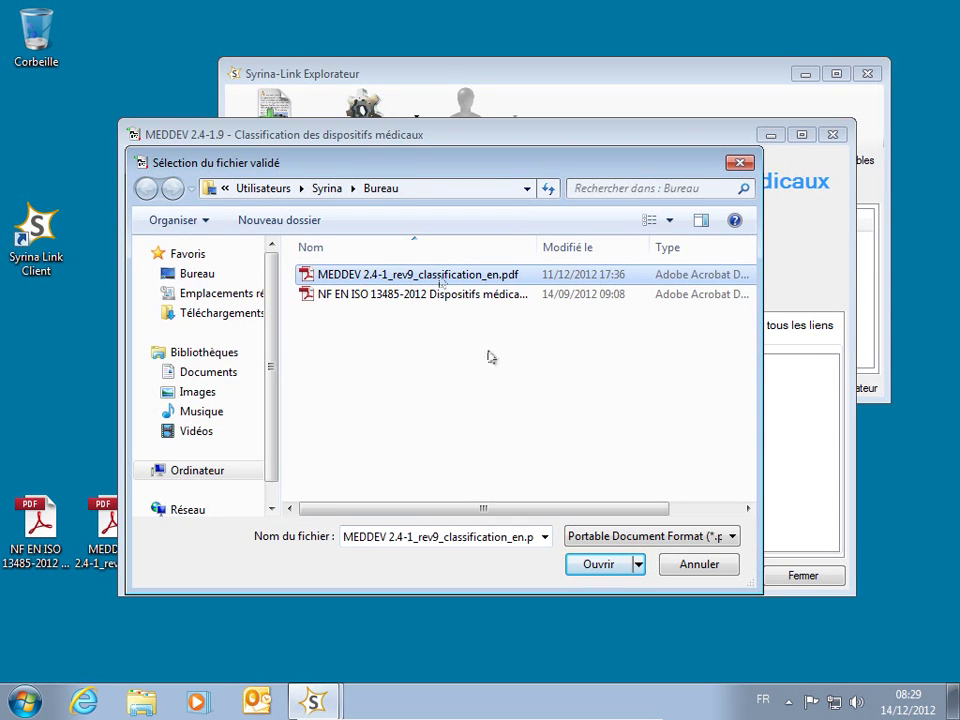
left_click(590, 564)
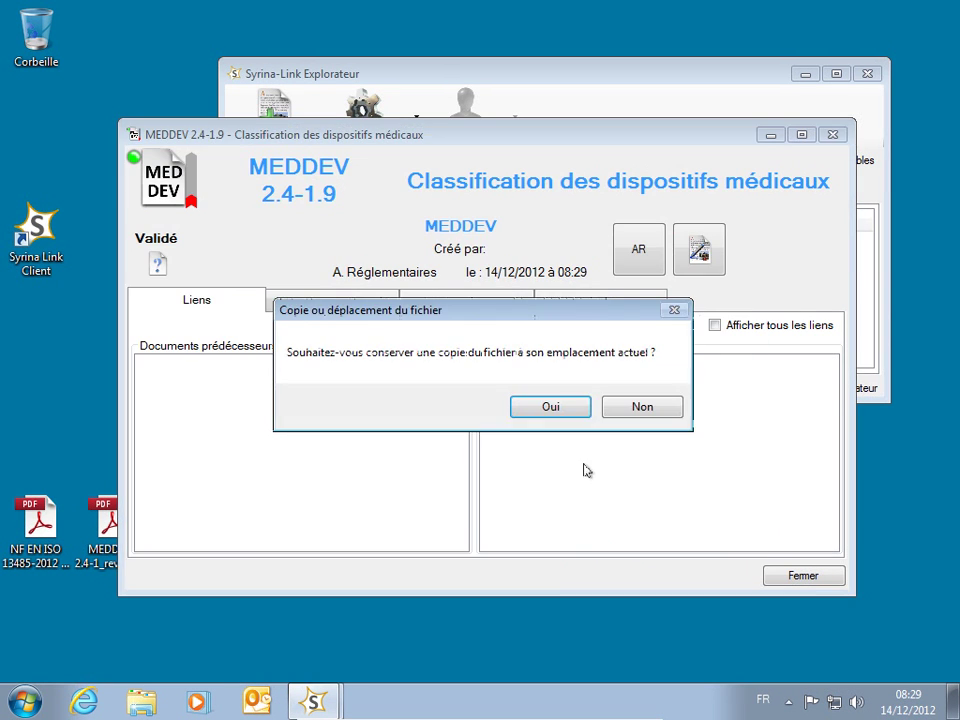
left_click(563, 412)
mouse_move(400, 688)
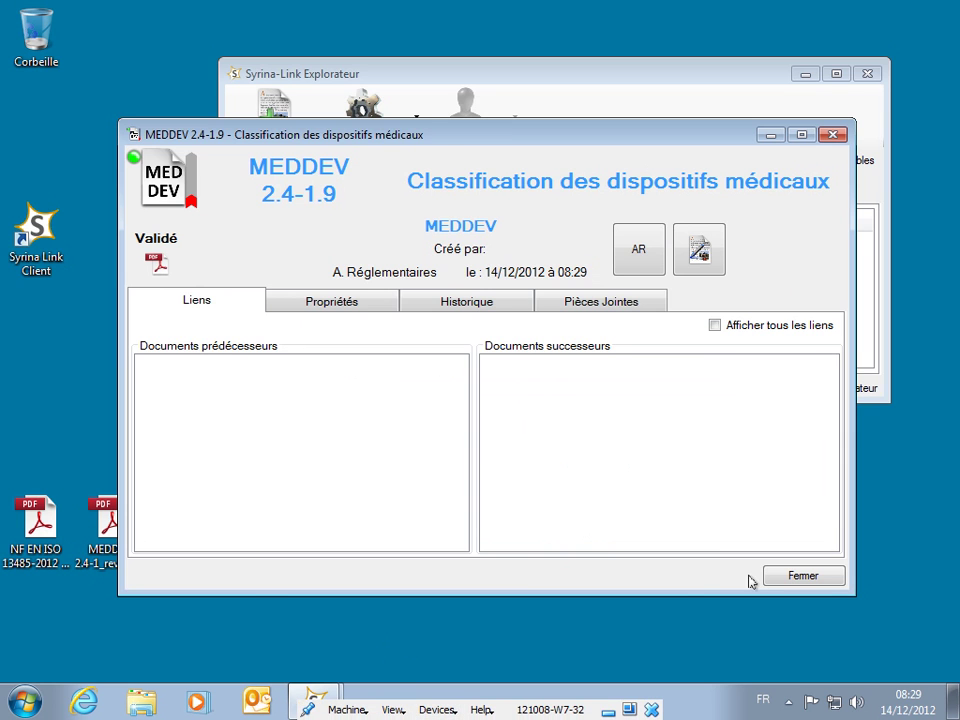
left_click(778, 578)
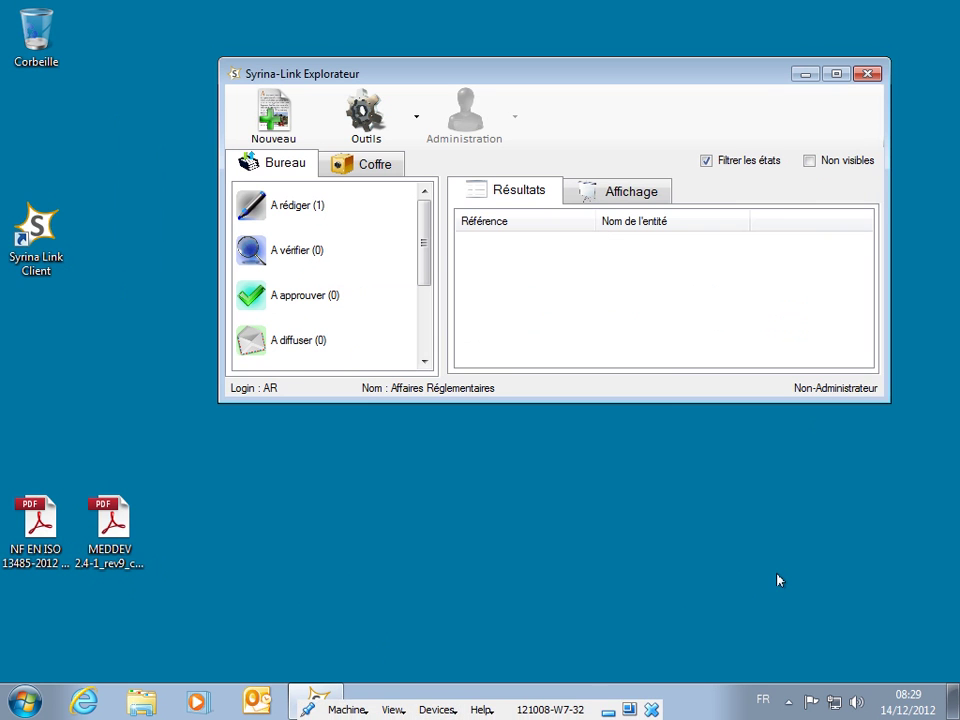
left_click(318, 221)
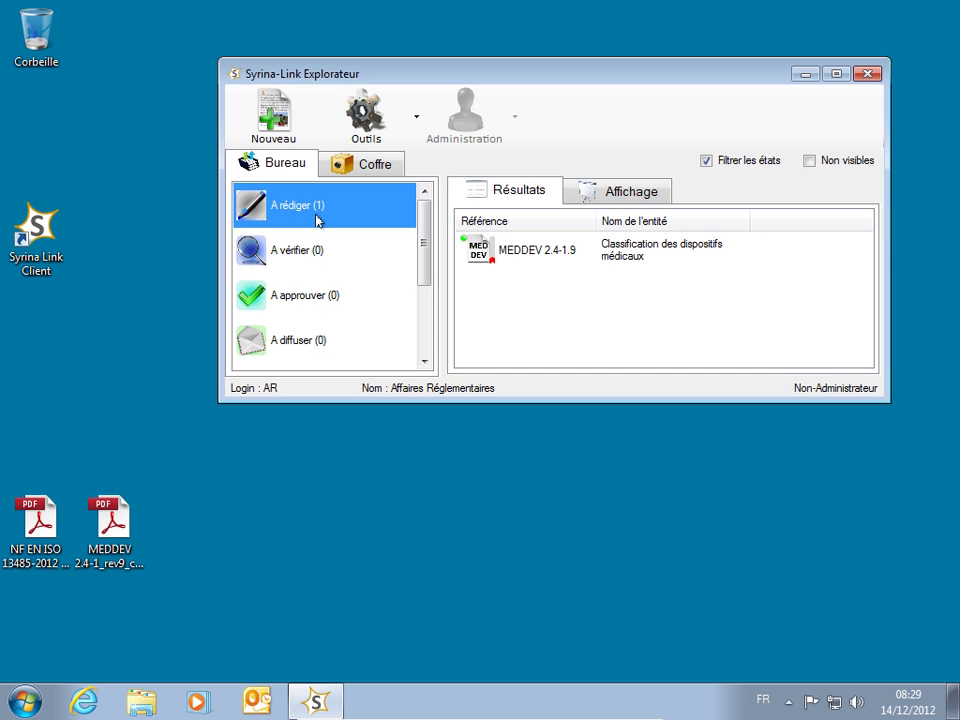
- Search the vault for "ISO 13485" and open the NF EN ISO 13485.2004 entity
left_click(346, 172)
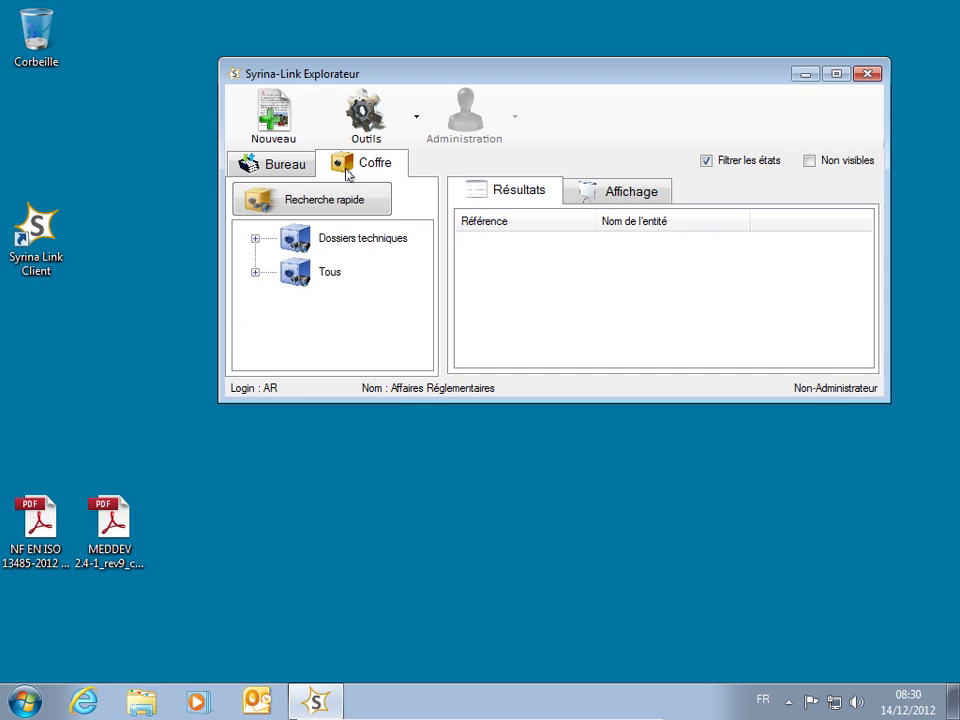
left_click(320, 210)
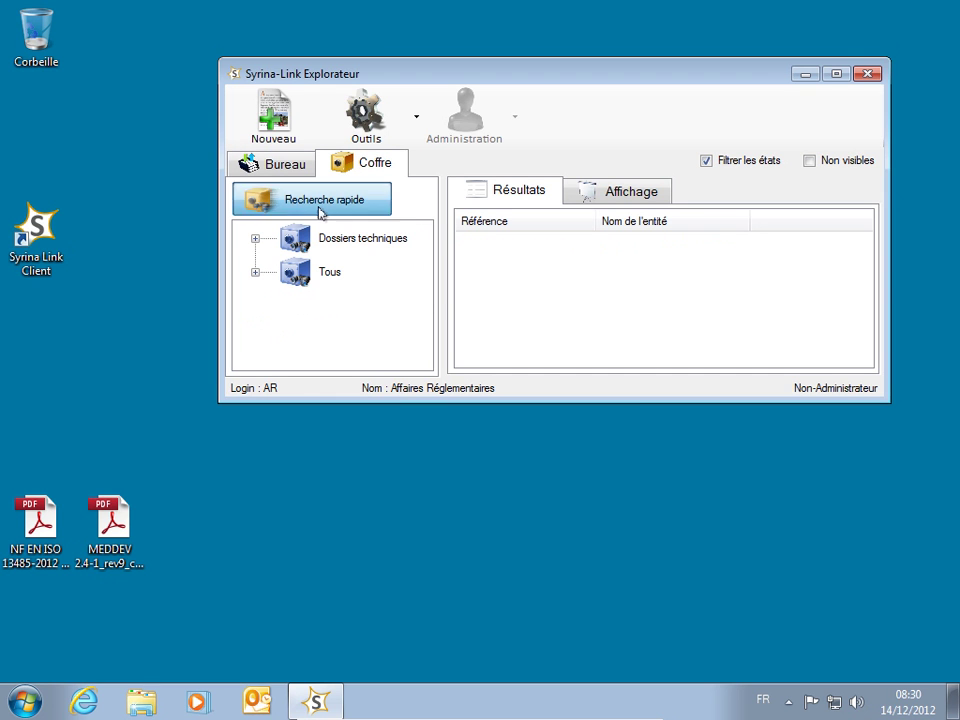
type("ISO")
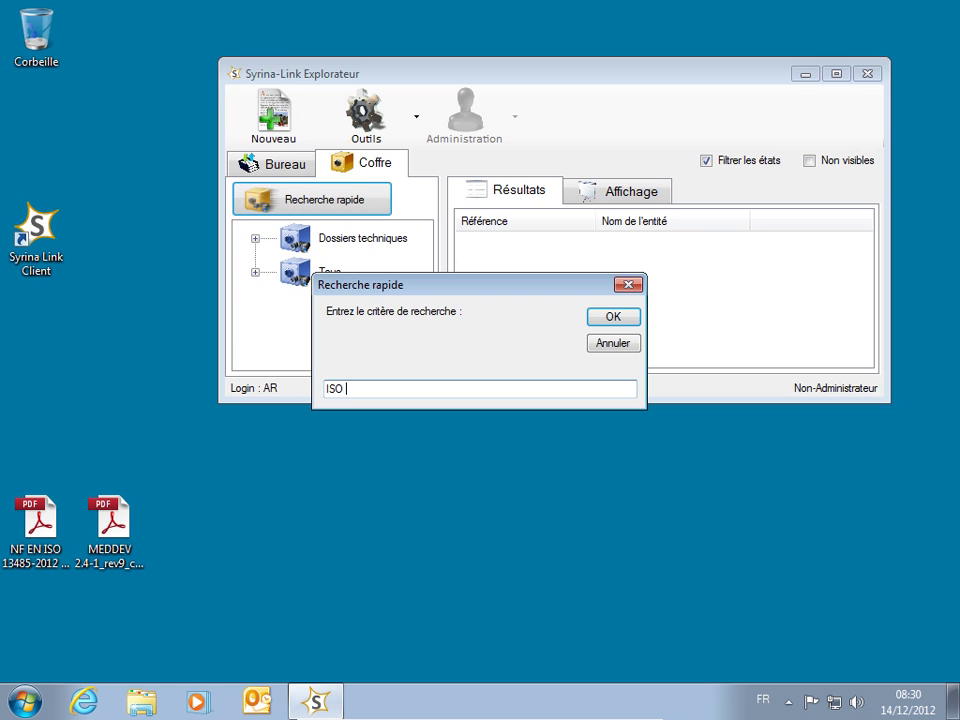
type(" 13485")
key("Return")
left_click(500, 265)
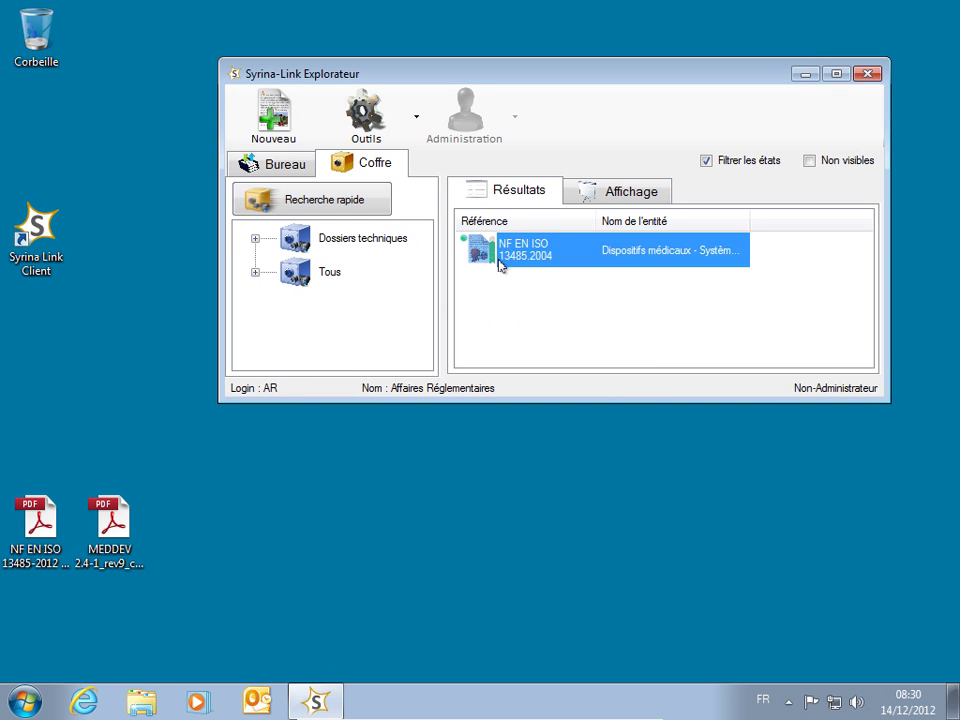
right_click(500, 265)
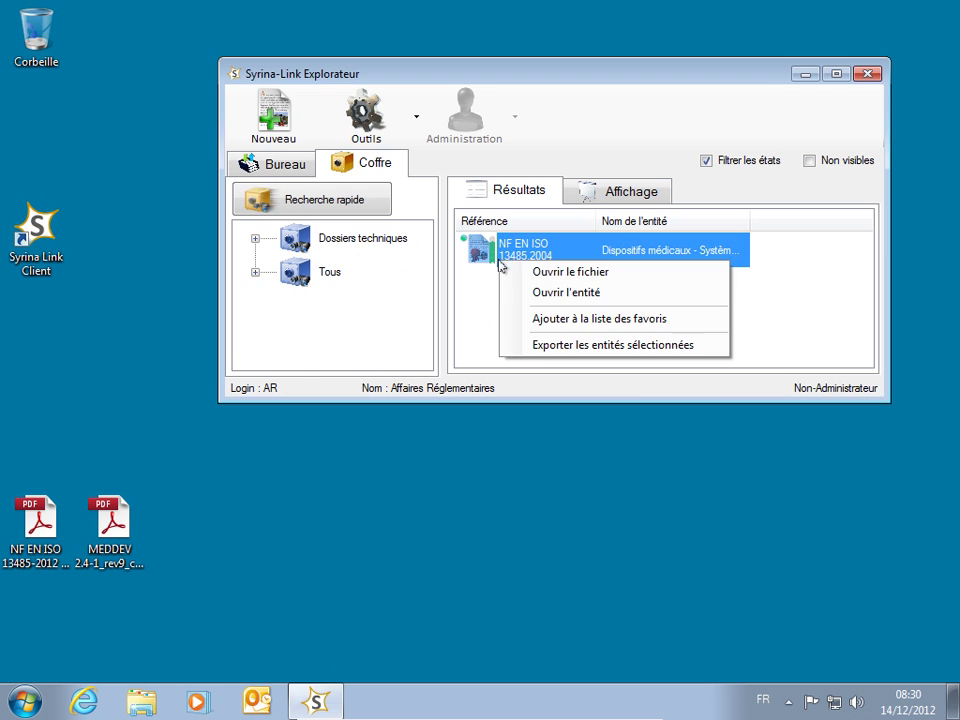
left_click(555, 298)
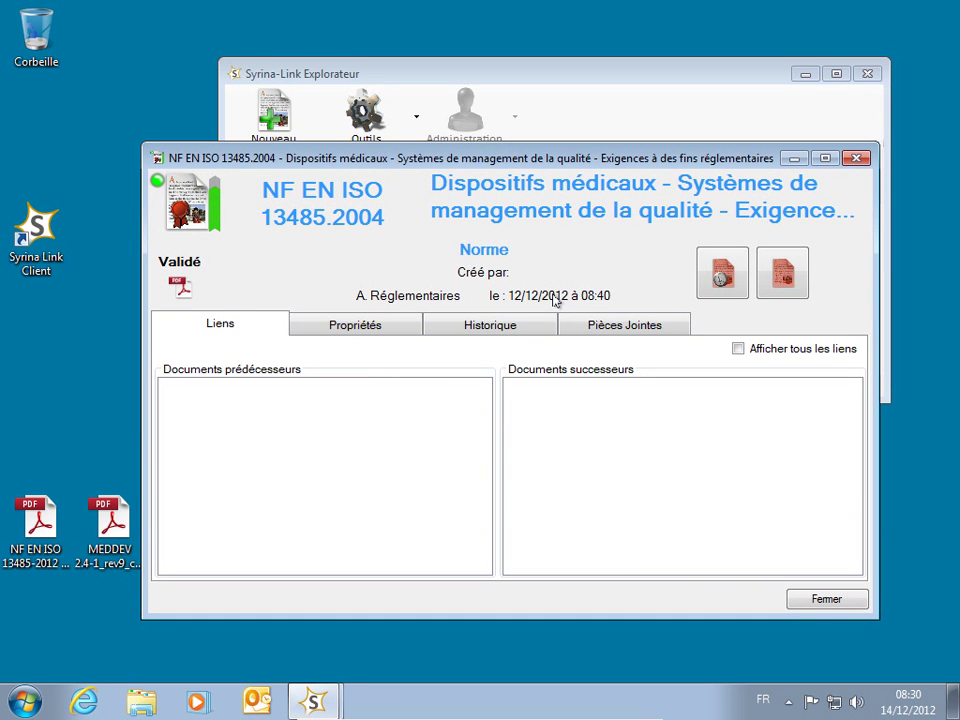
- Start a revision of the standard with the comment "Commentaires révision..." and proceed to the replacement settings
left_click(724, 265)
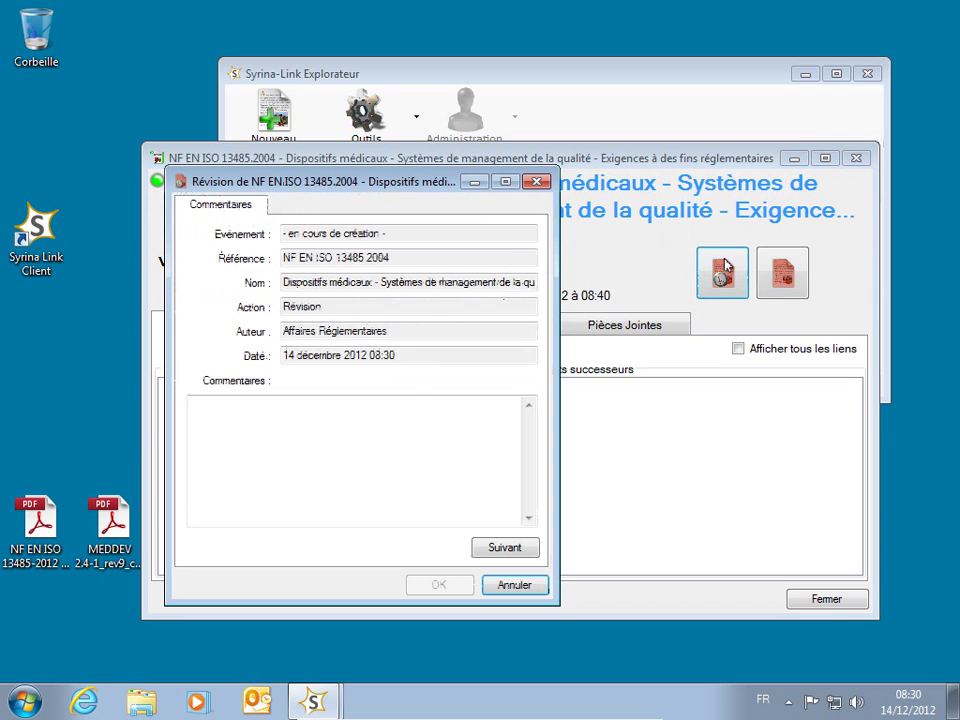
type("Comm")
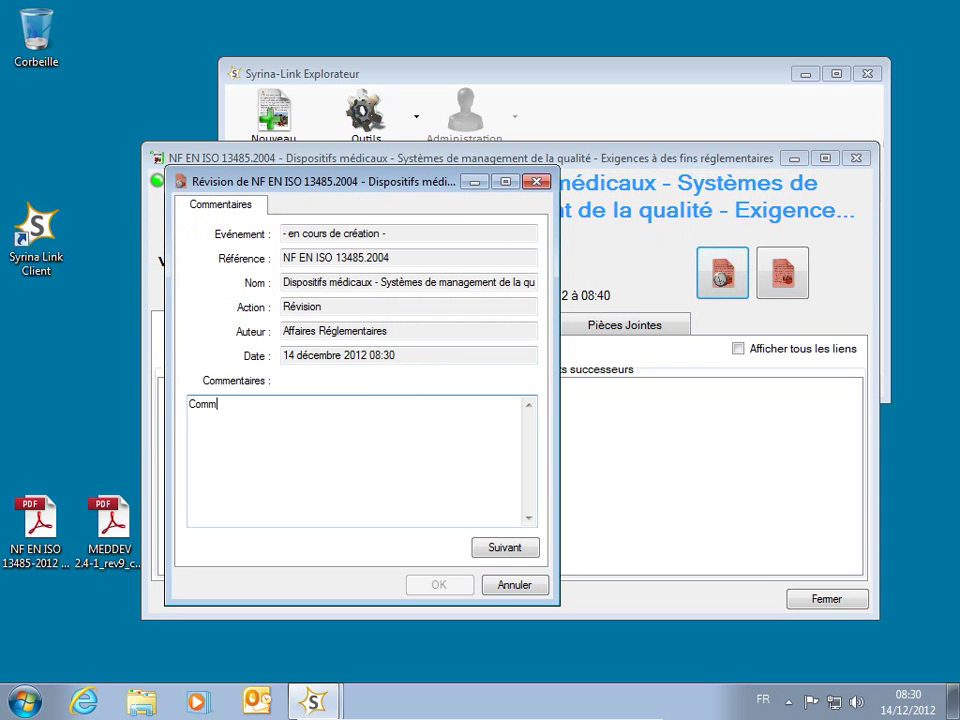
type("entaires révision...")
left_click(504, 548)
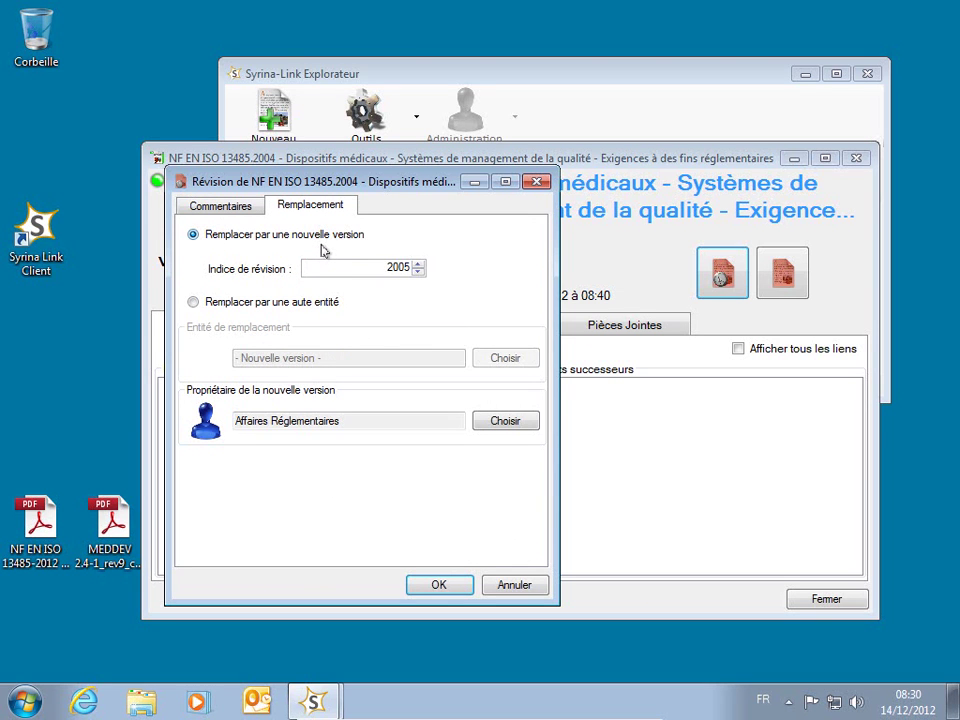
- Set the new version's revision index to 2012 and sign the revision with the account password
left_click_drag(386, 266, 422, 266)
type("2012")
left_click(430, 585)
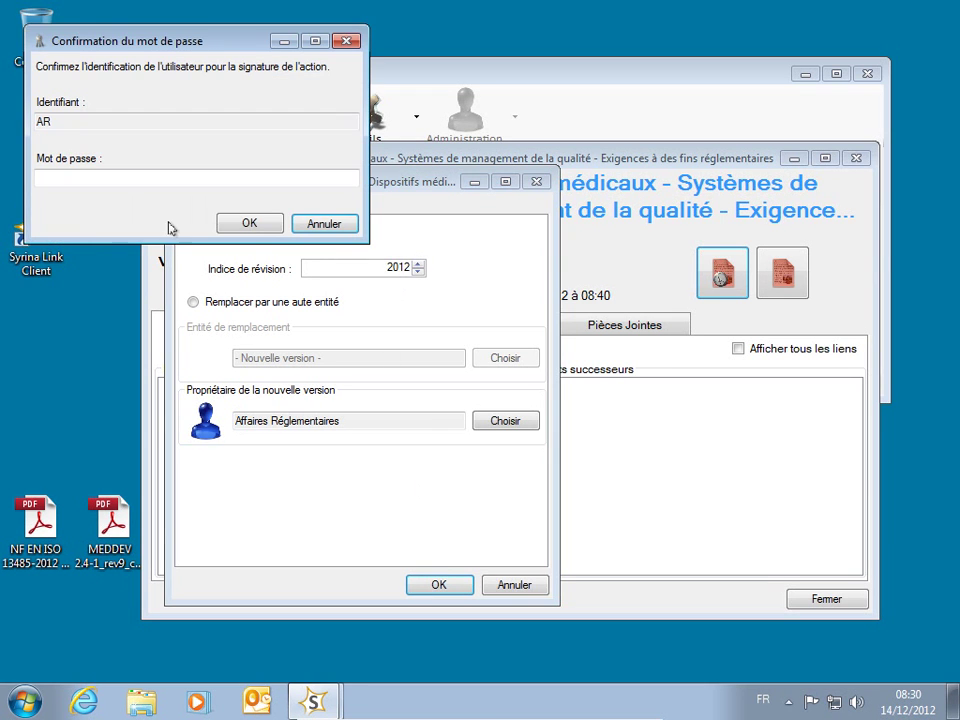
left_click(248, 225)
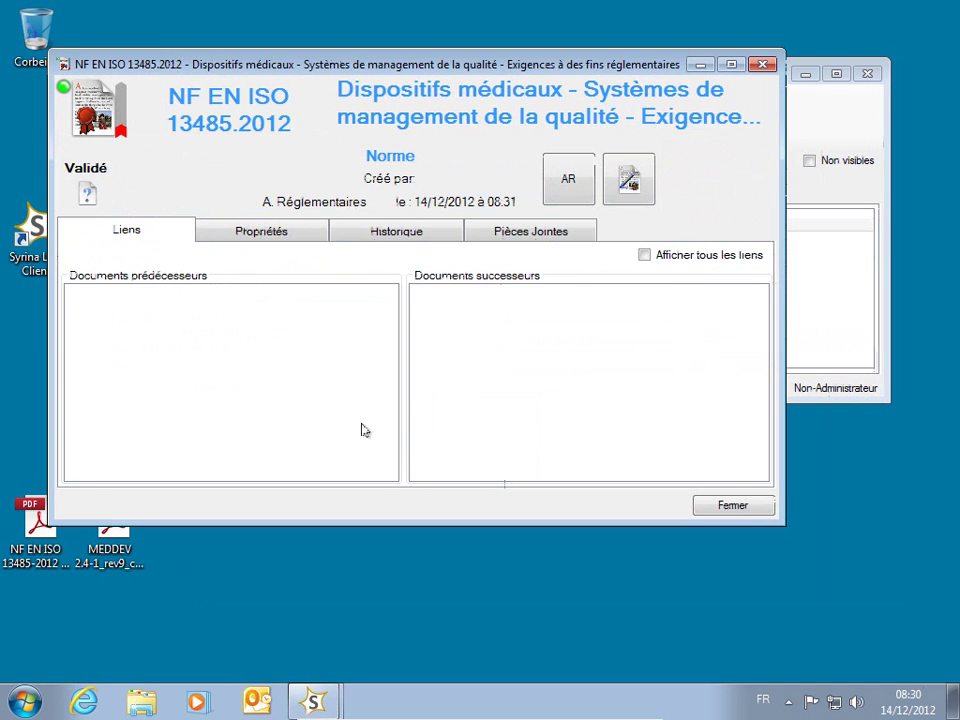
- Insert the NF EN ISO 13485-2012 PDF as the new version's validated file, keeping the original copy, then close it and return to the documents to draft
right_click(90, 197)
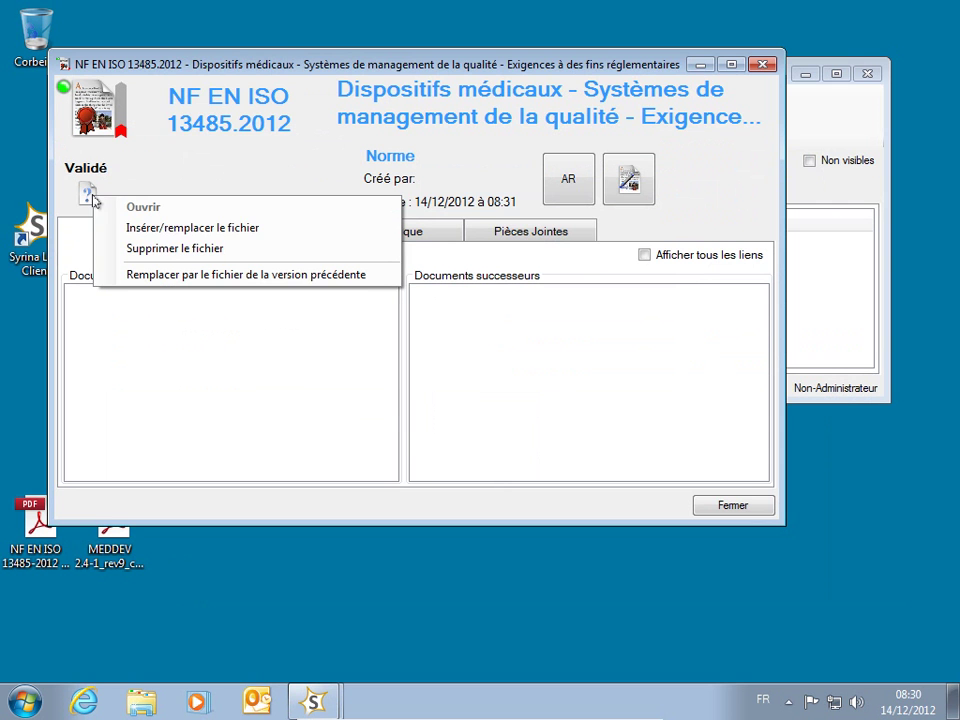
left_click(103, 226)
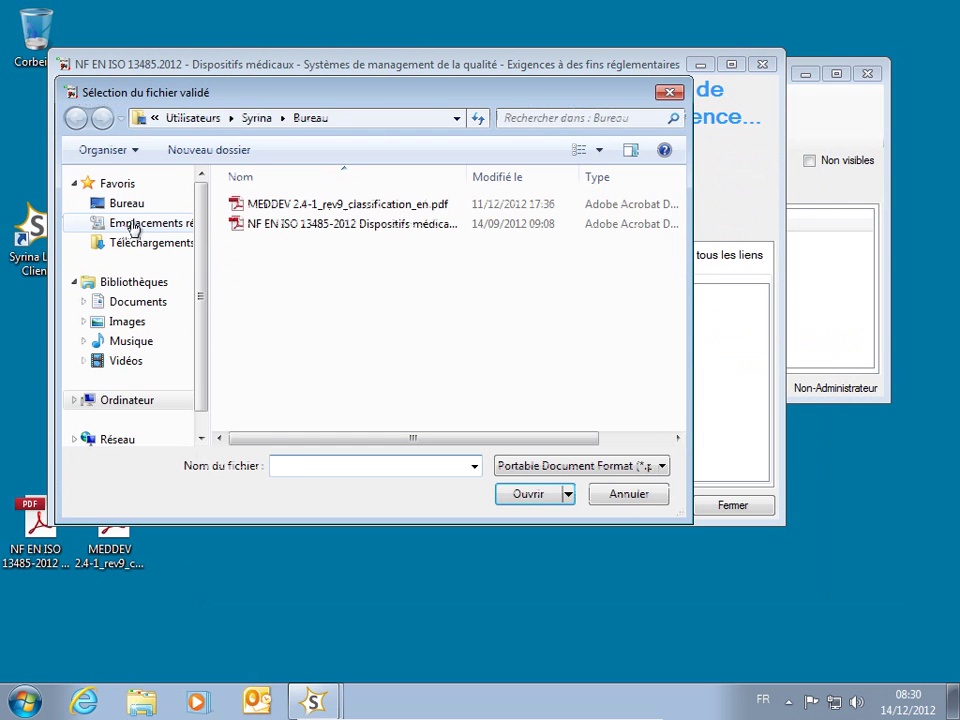
left_click(311, 222)
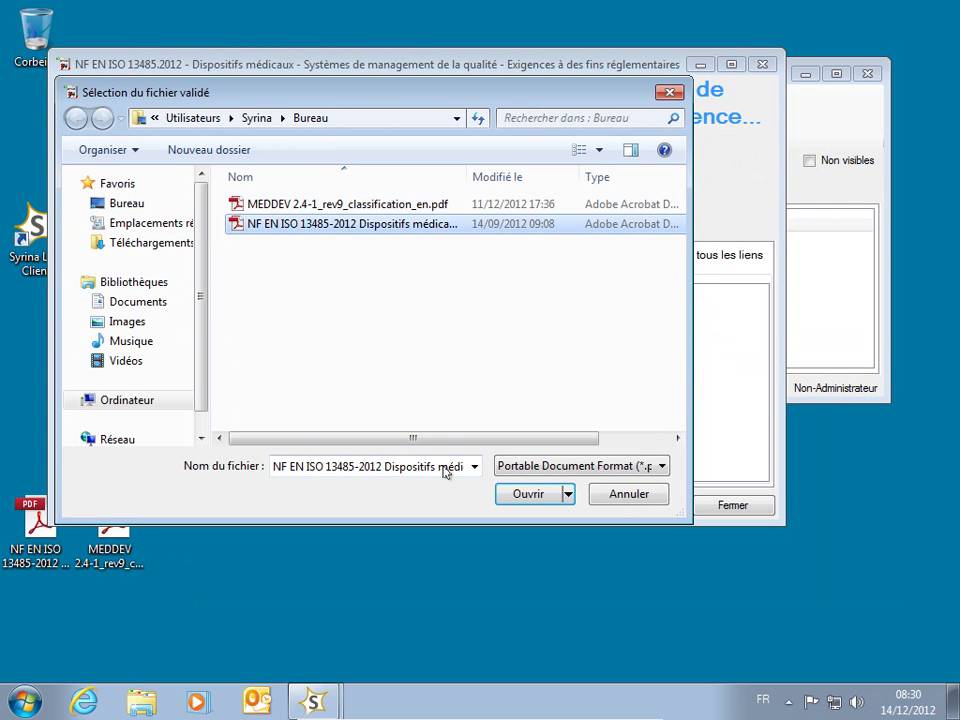
left_click(525, 495)
left_click(552, 406)
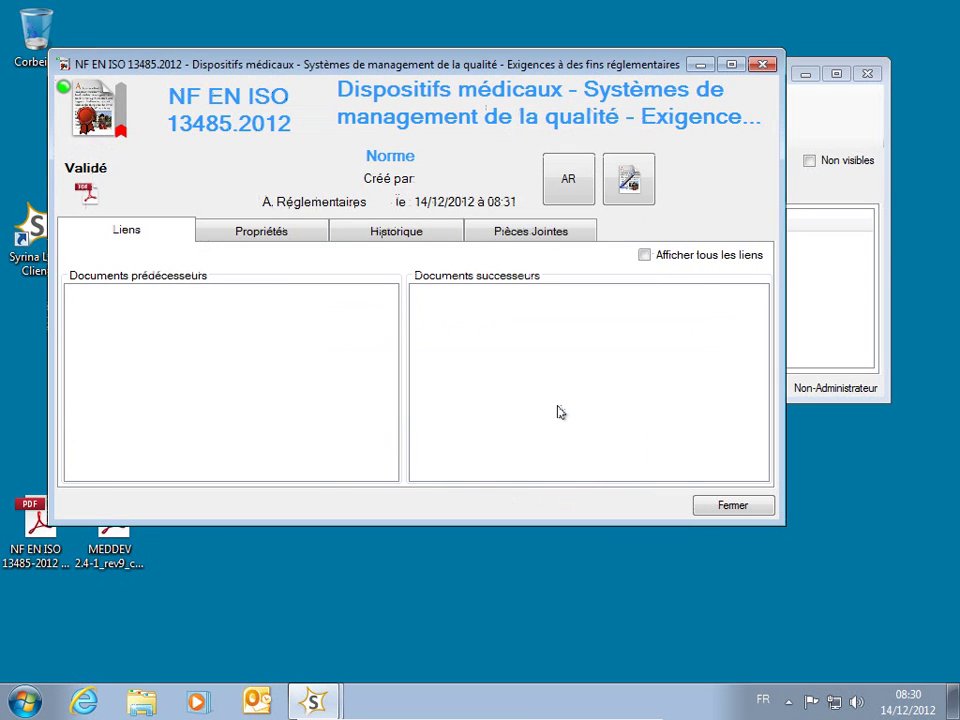
left_click(729, 504)
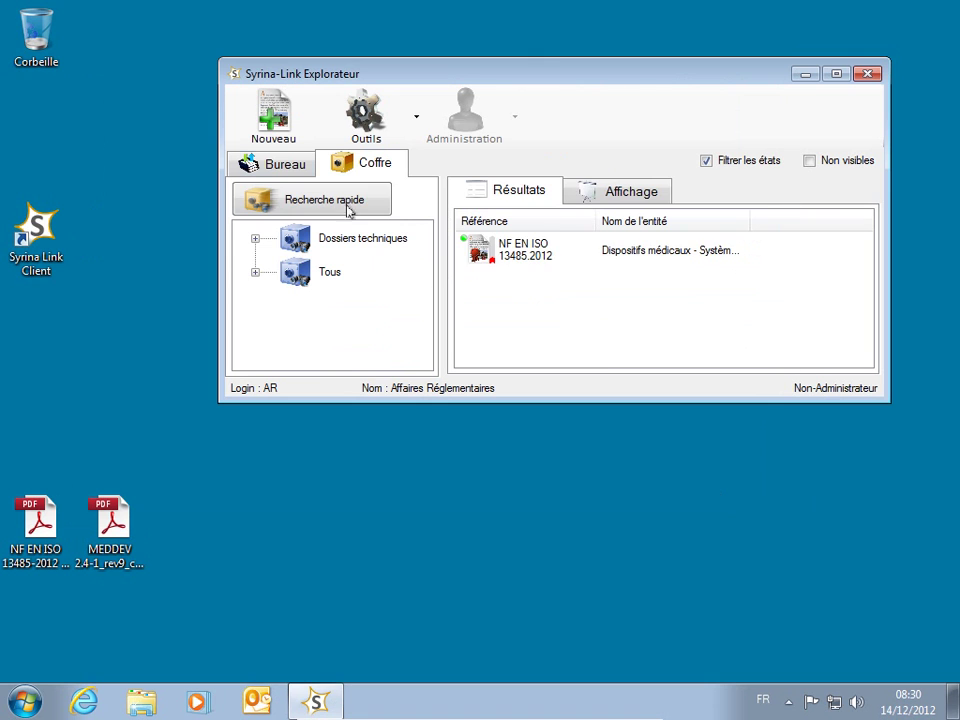
left_click(287, 165)
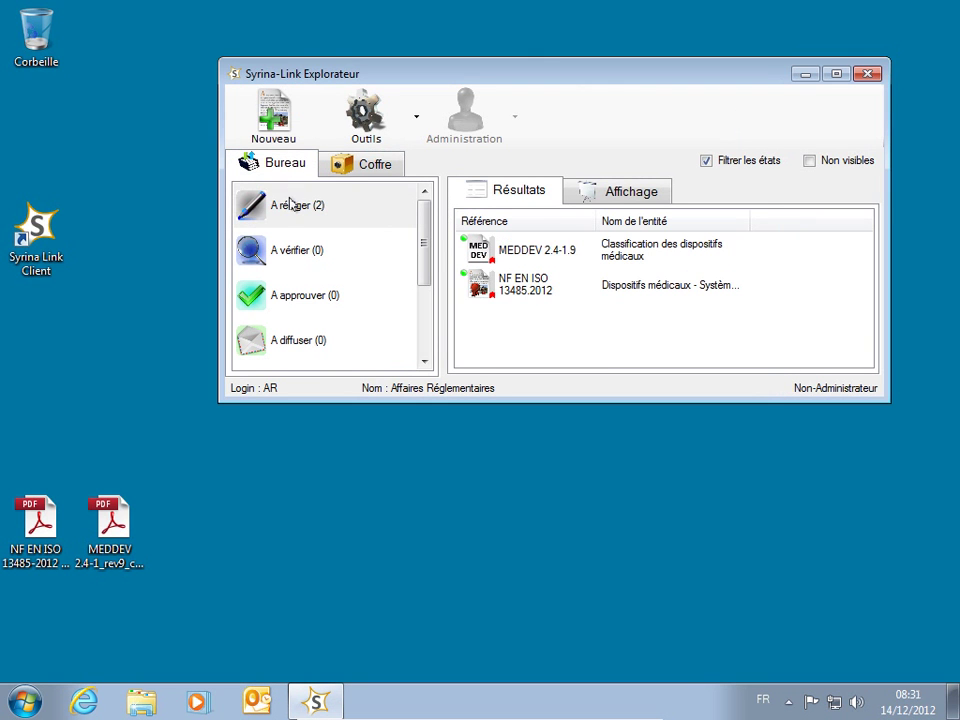
- Open the NF EN ISO 13485.2012 entity from the documents to draft and expand its system properties
left_click(295, 204)
left_click(515, 257)
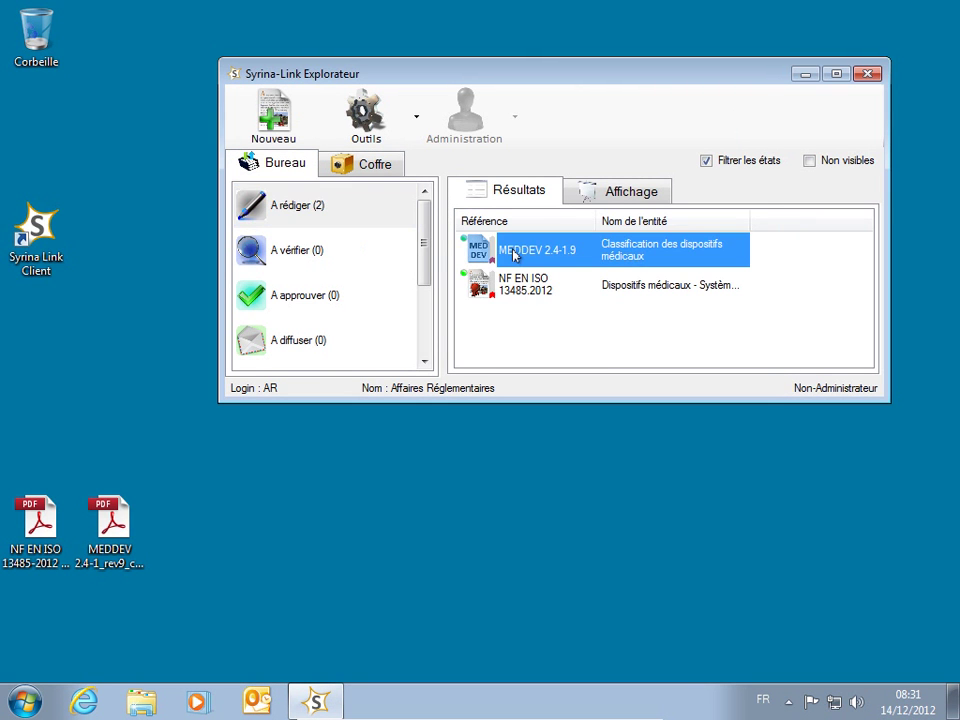
left_click(517, 289)
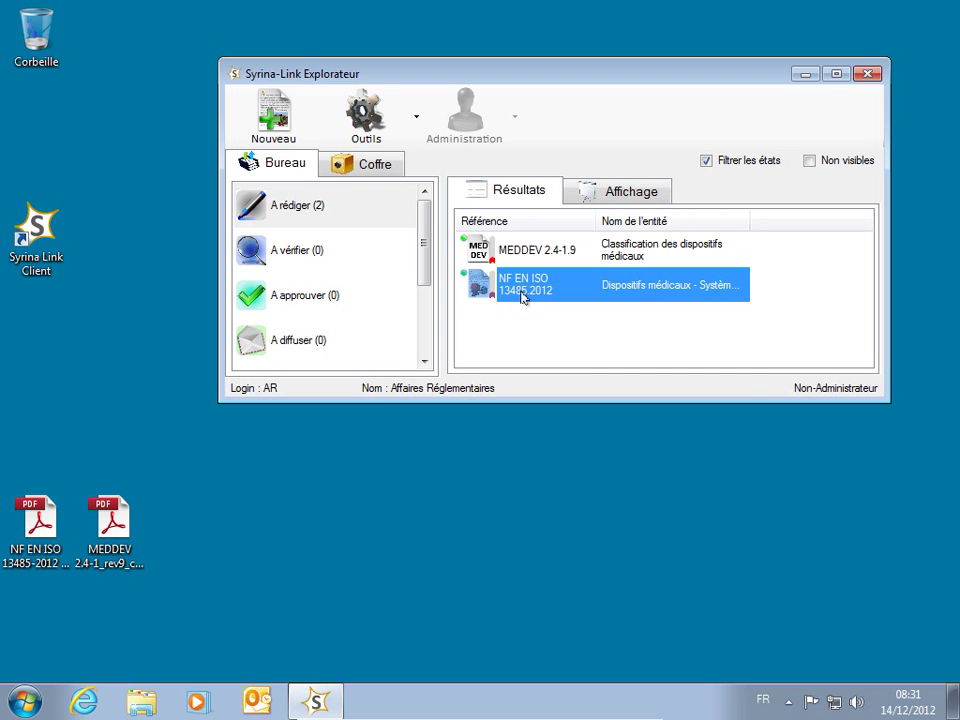
right_click(522, 291)
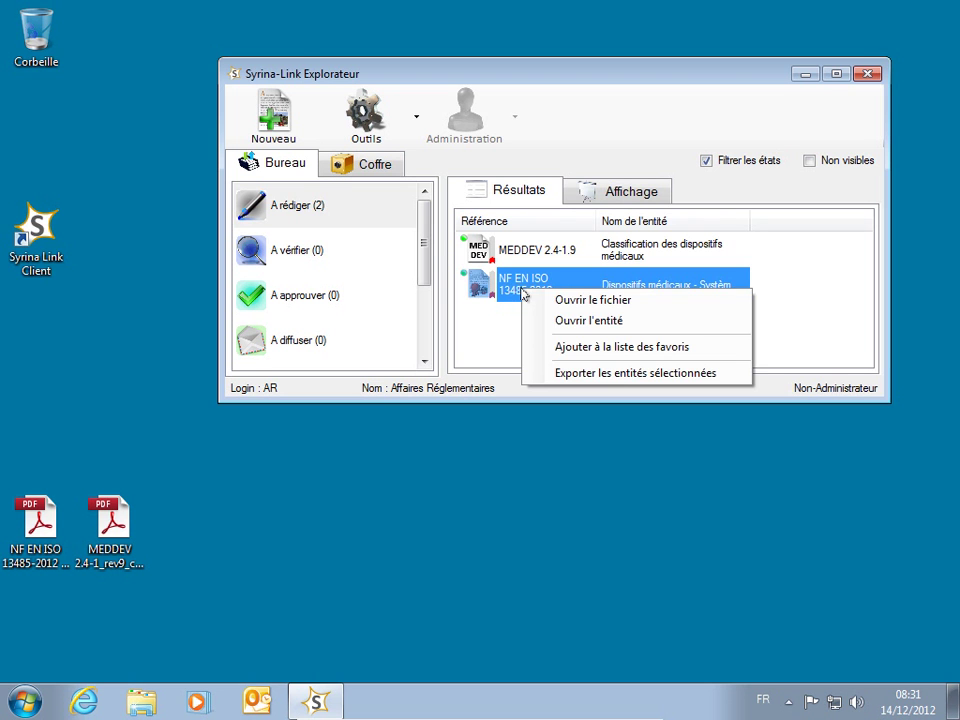
left_click(627, 321)
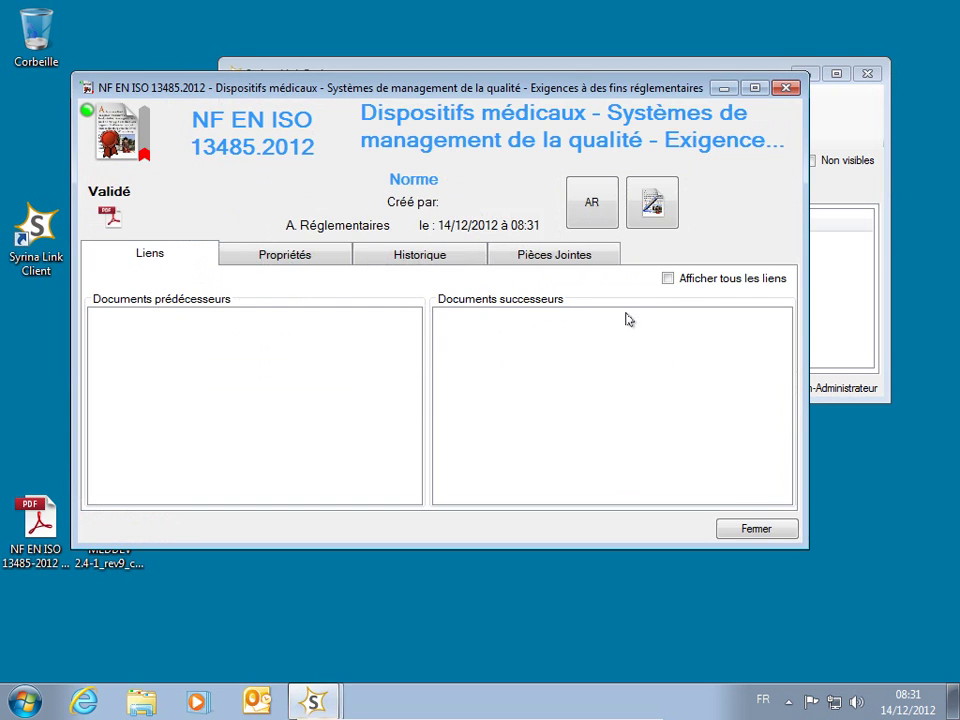
left_click(317, 261)
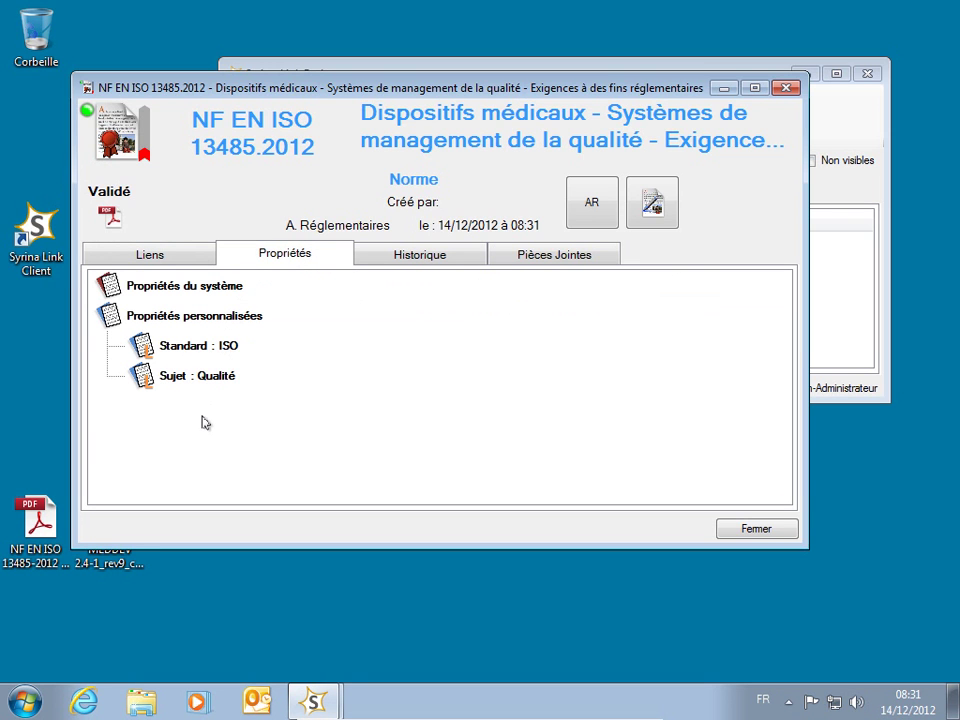
double_click(202, 287)
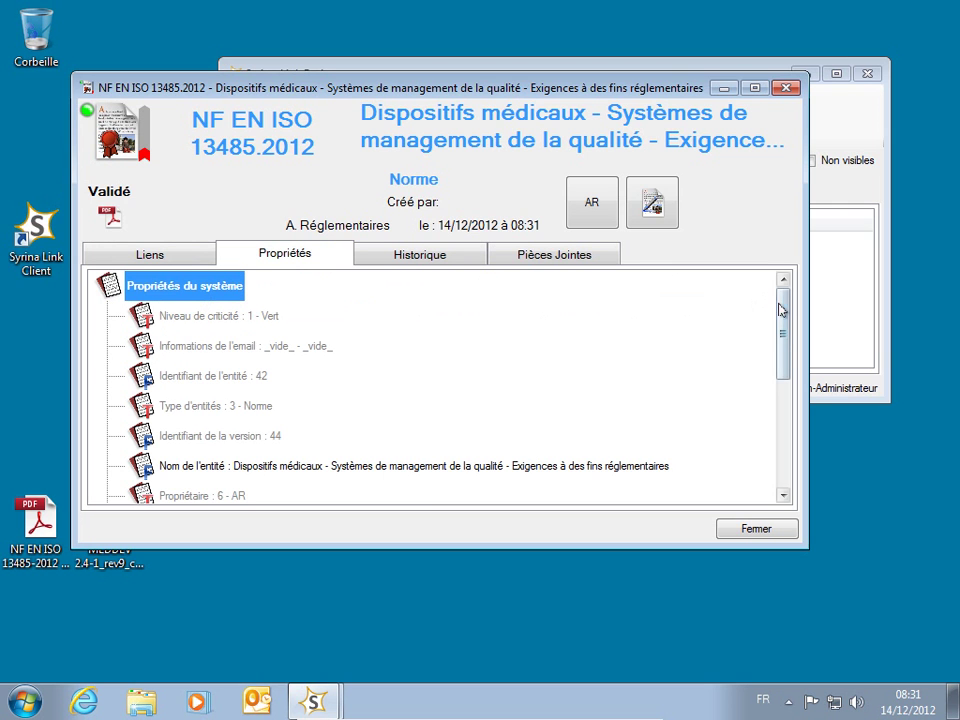
- Set the version's revision index to 2011, then close the entity and return to the documents to draft
left_click_drag(781, 310, 780, 386)
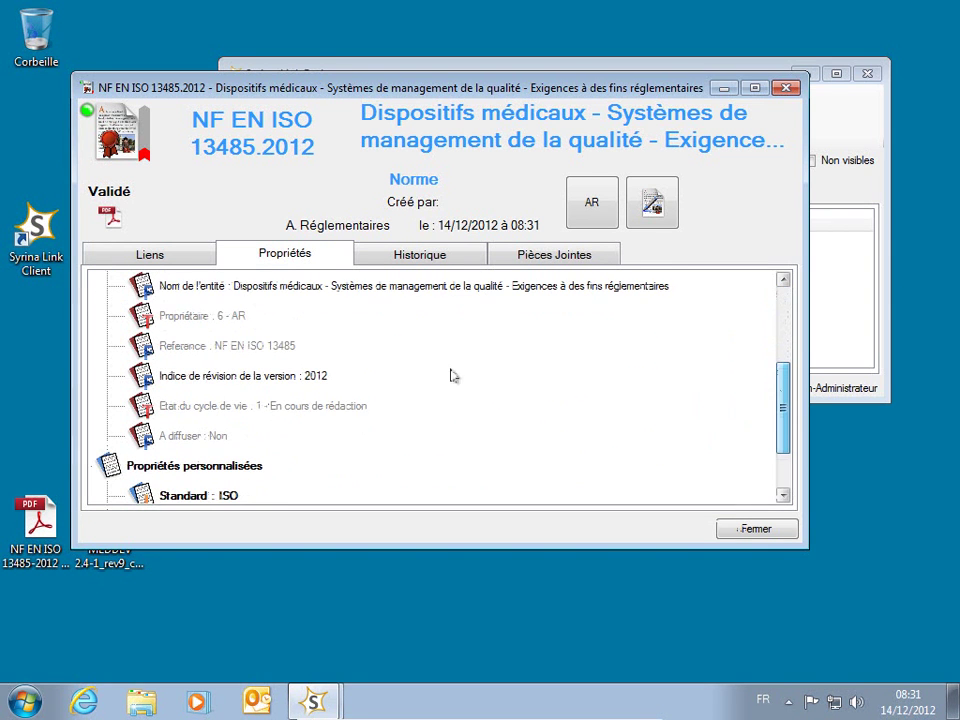
left_click(268, 380)
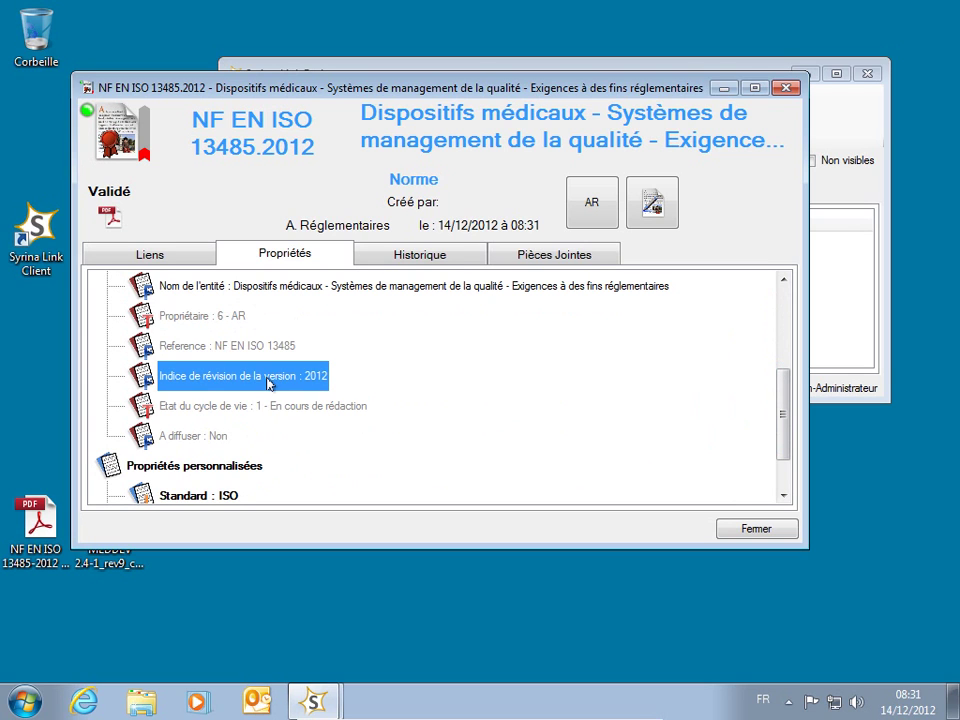
right_click(268, 380)
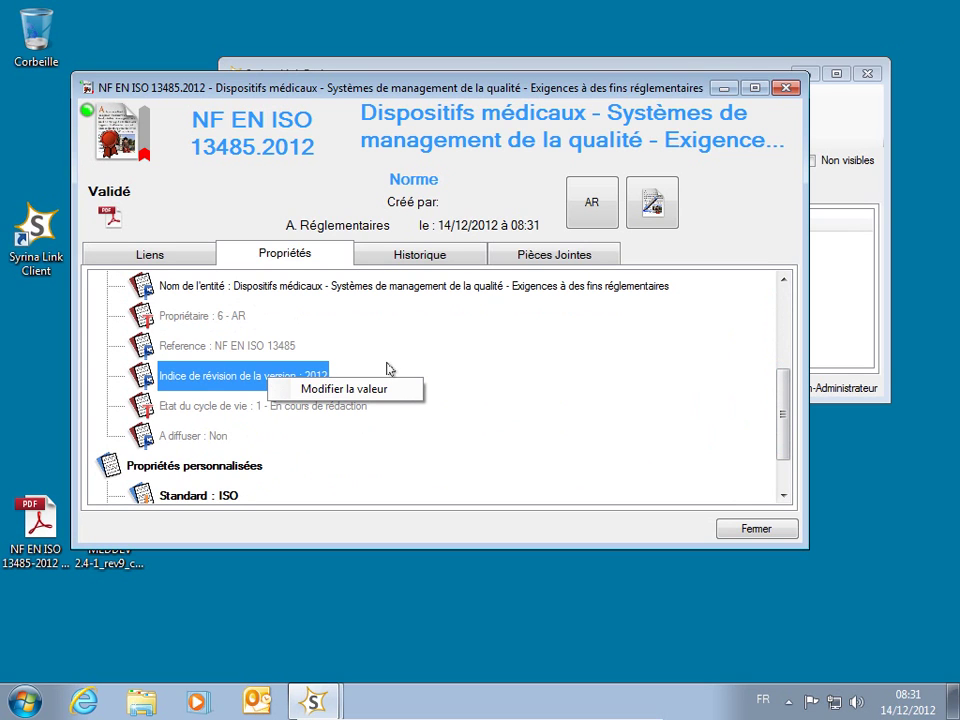
left_click(380, 391)
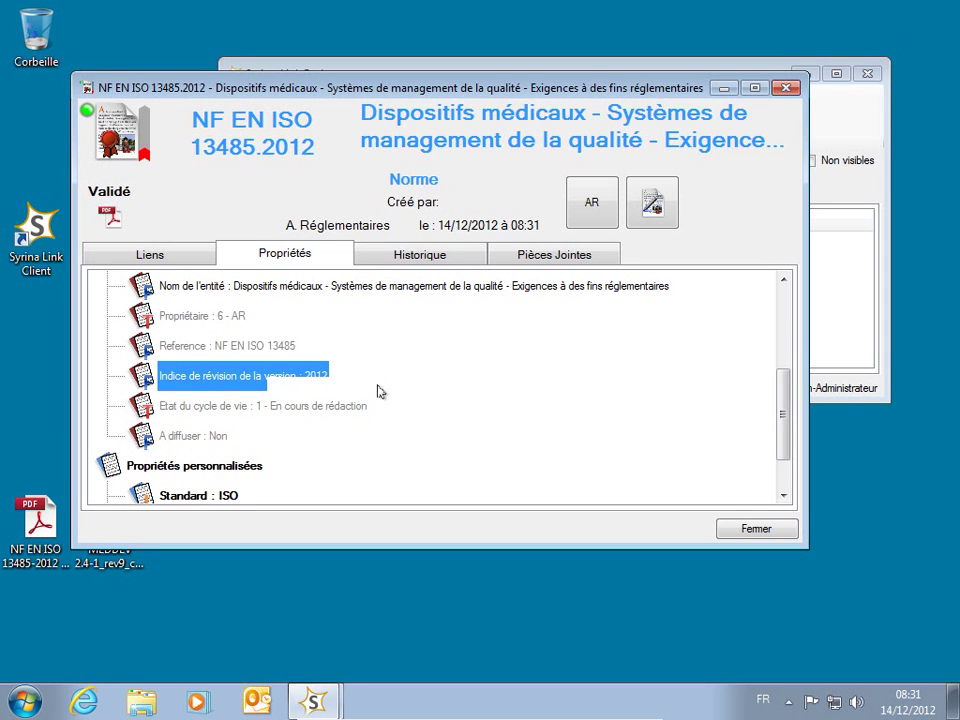
double_click(224, 388)
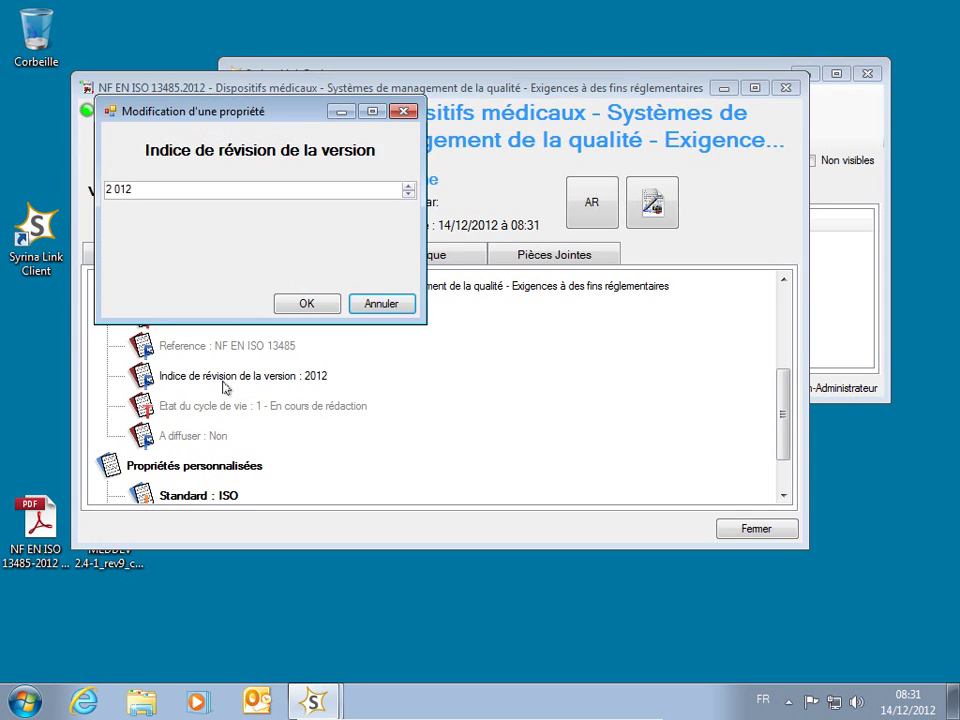
left_click(294, 191)
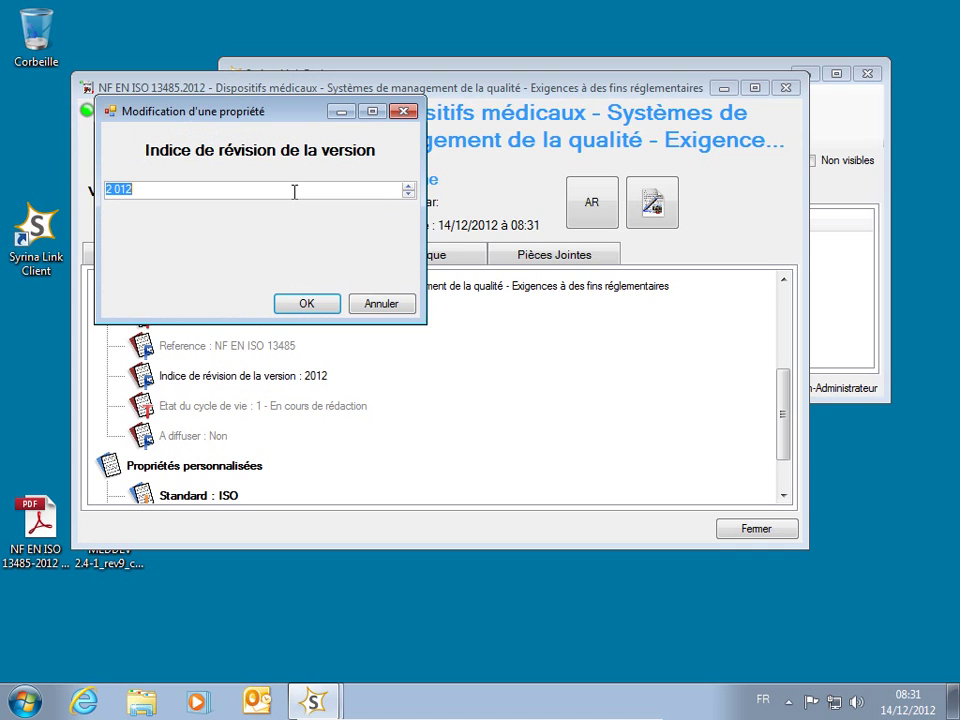
type("2011")
left_click(320, 304)
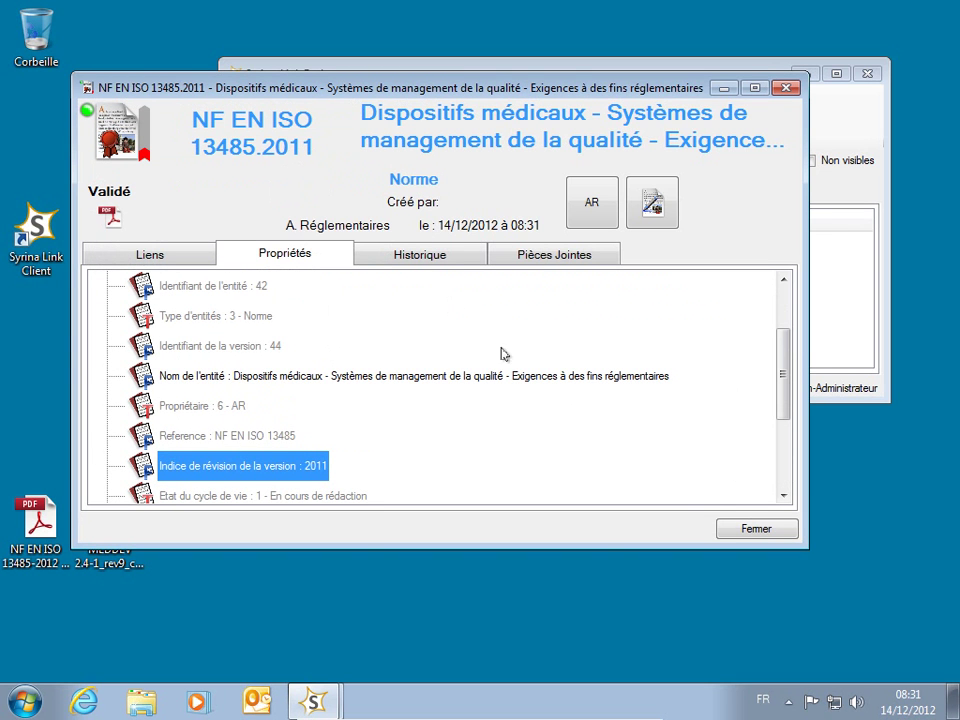
left_click(745, 530)
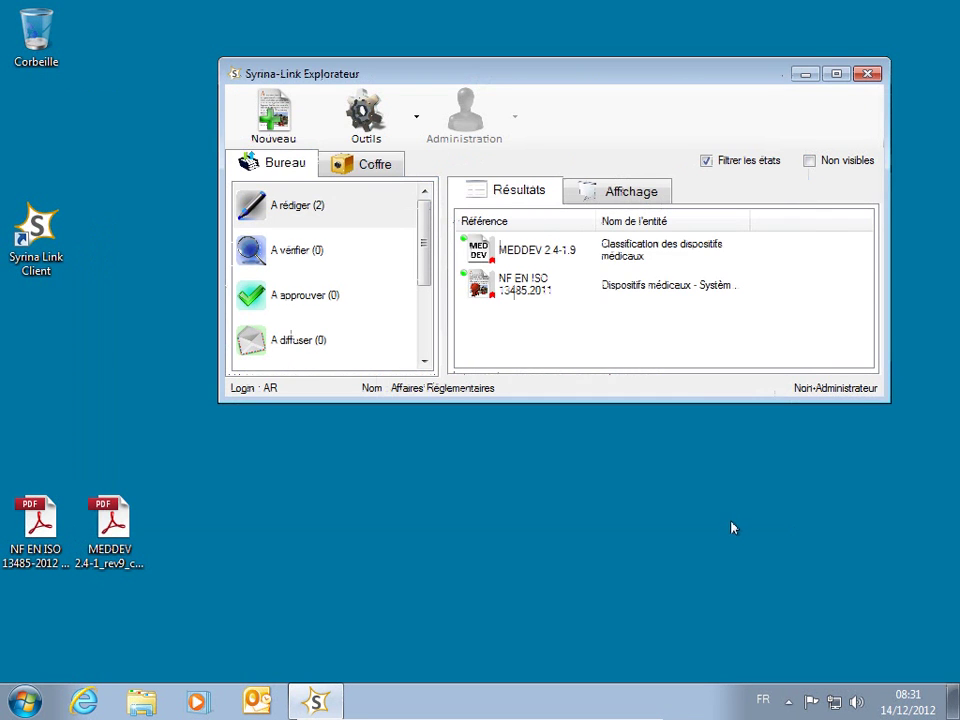
left_click(560, 287)
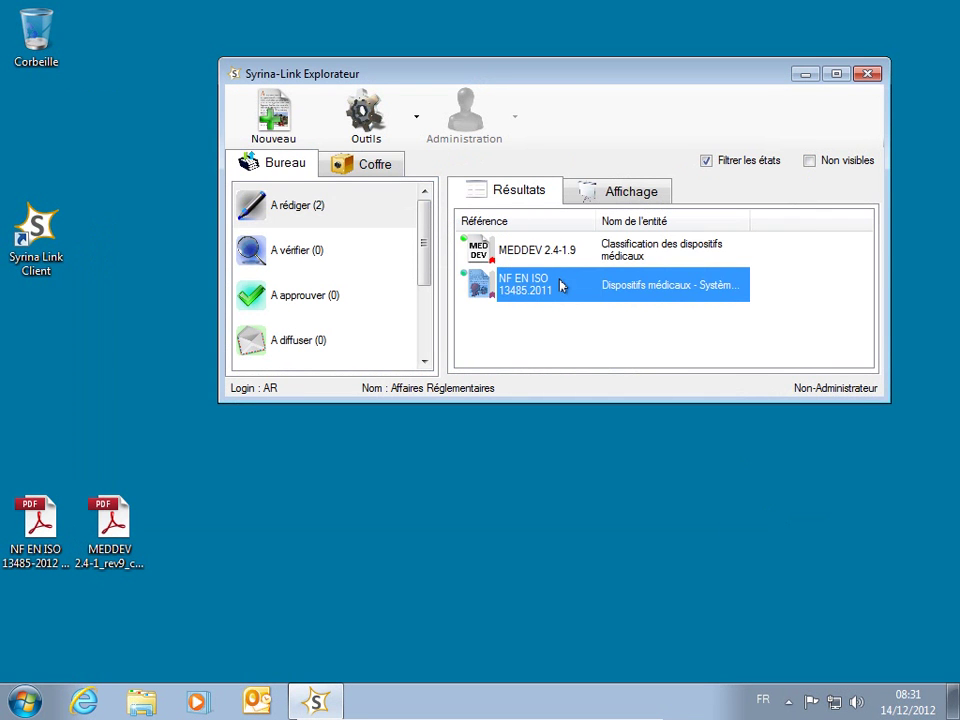
left_click(353, 222)
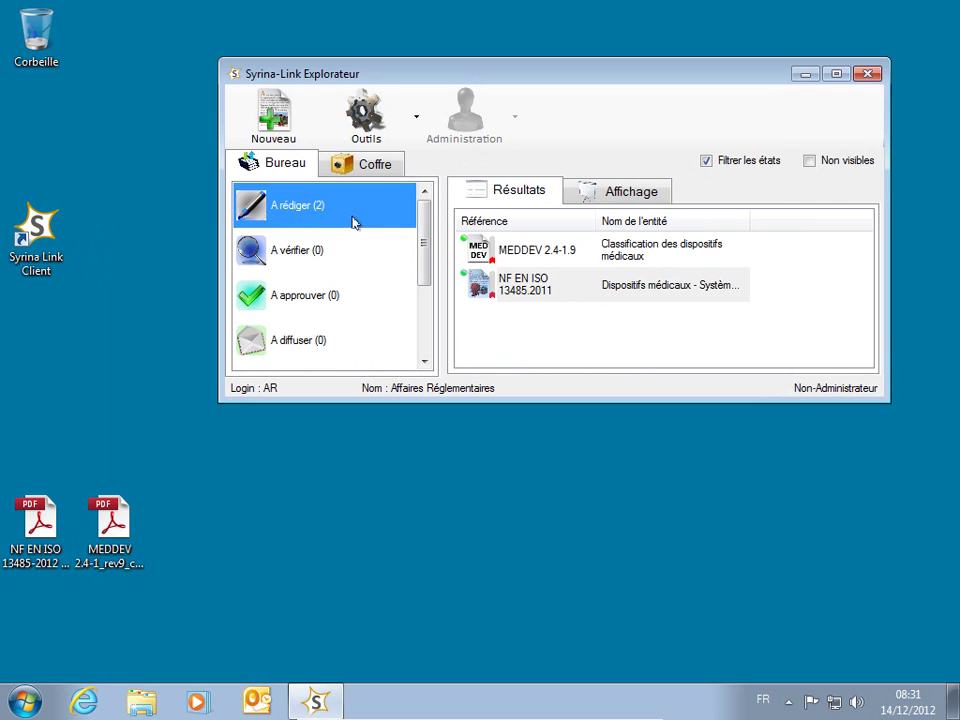